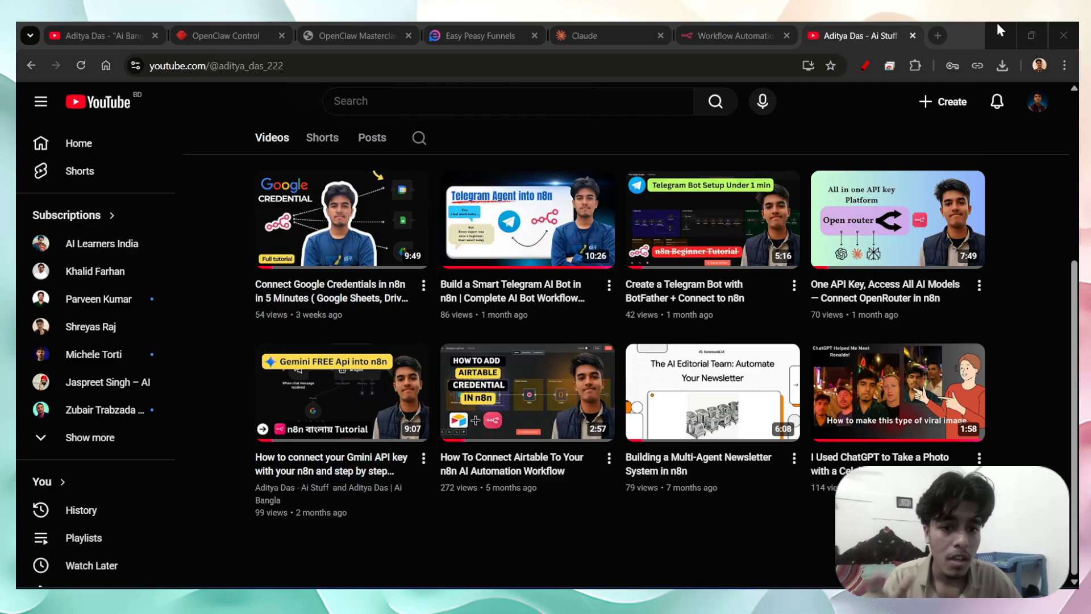
- Switch to the SEO Agent workflow, tidy up its node layout, and open the On form submission node
{"action": "left_click", "coordinate": [744, 34]}
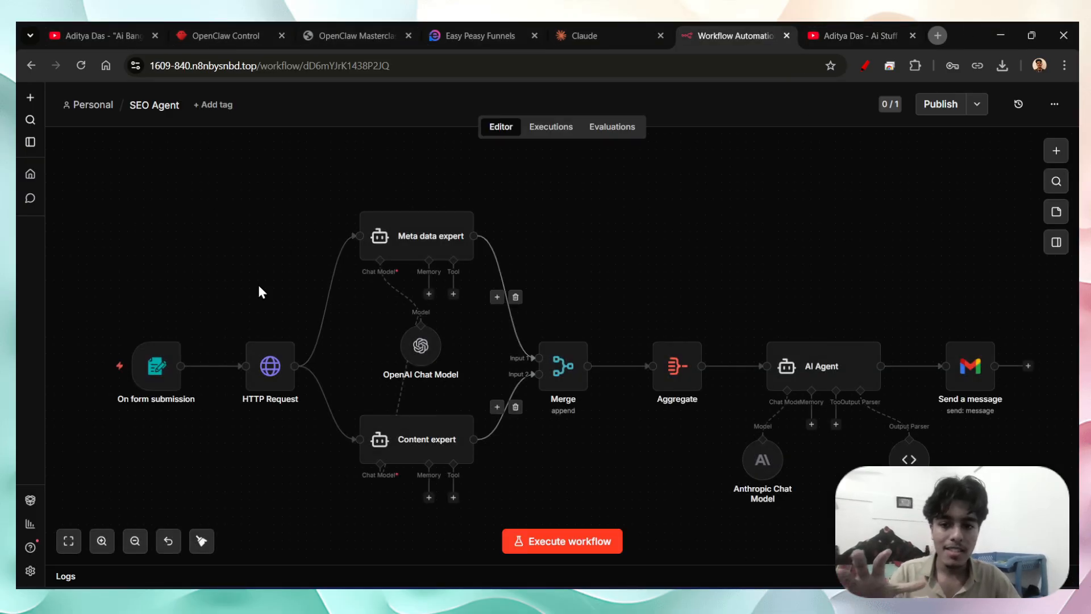
{"action": "scroll", "coordinate": [784, 432], "scroll_direction": "down", "scroll_amount": 1}
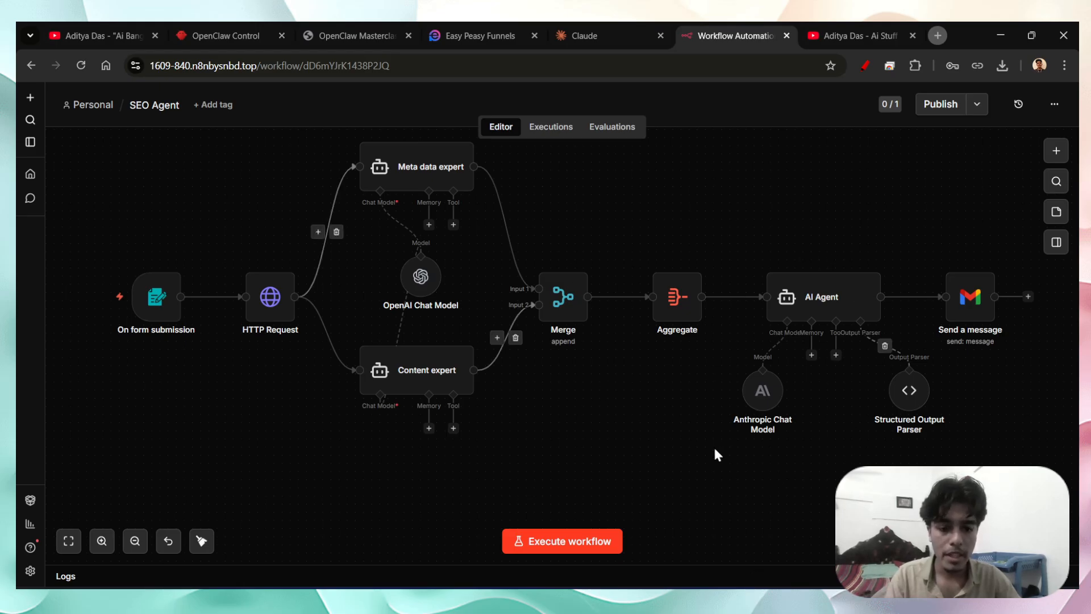
{"action": "scroll", "coordinate": [759, 562], "scroll_direction": "up", "scroll_amount": 1}
{"action": "left_click", "coordinate": [729, 600]}
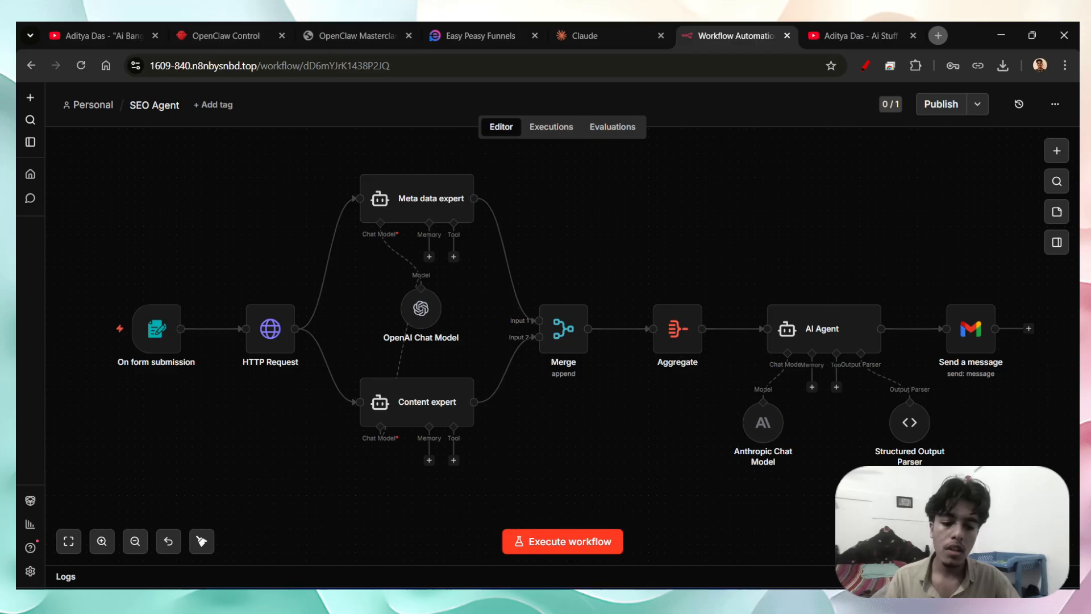
{"action": "mouse_move", "coordinate": [157, 353]}
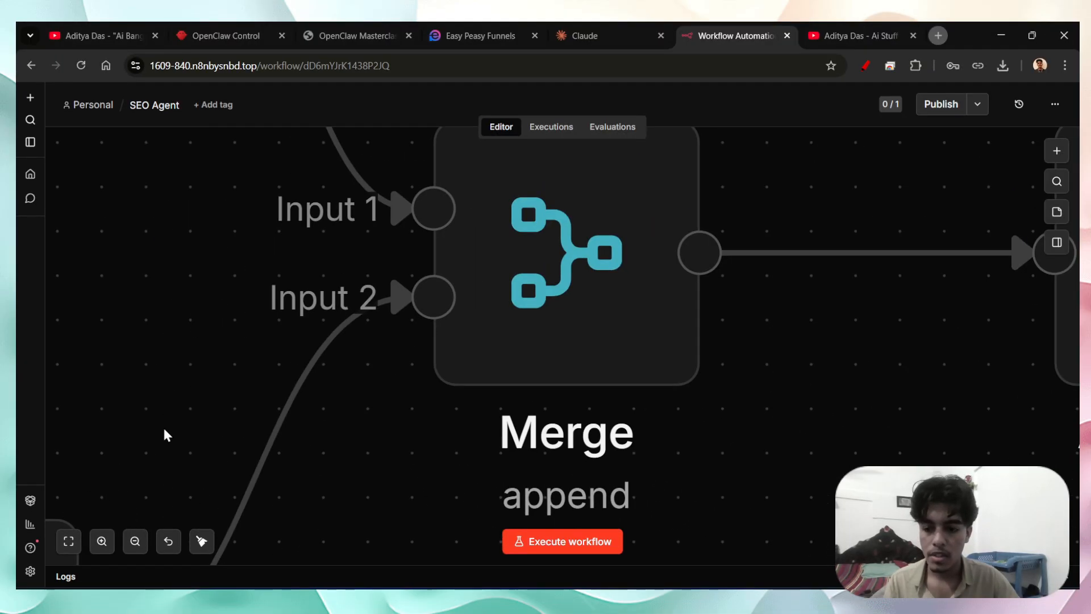
{"action": "left_click", "coordinate": [201, 542]}
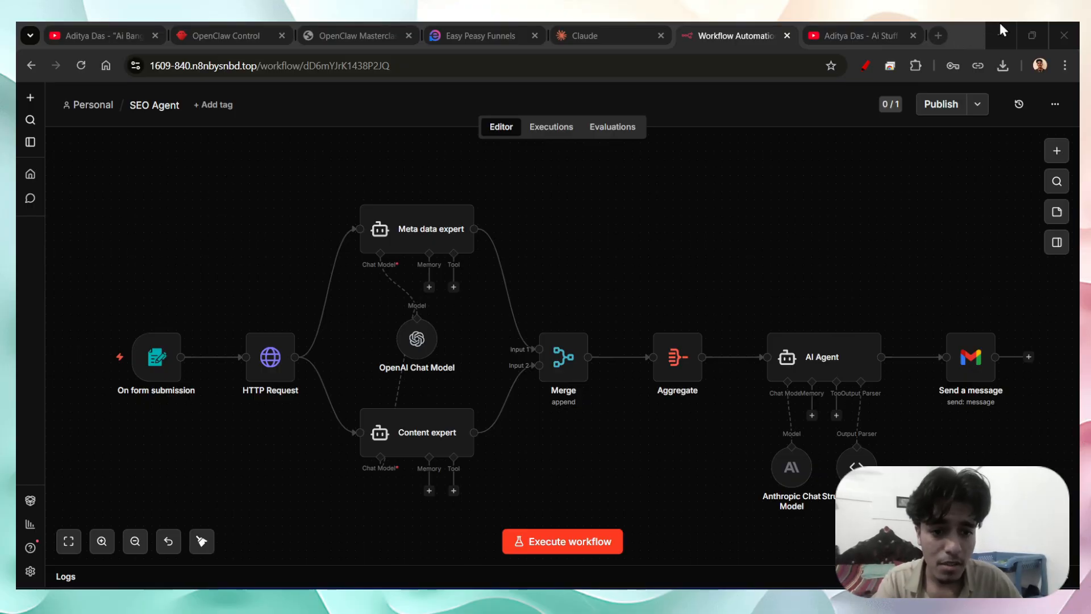
{"action": "double_click", "coordinate": [149, 375]}
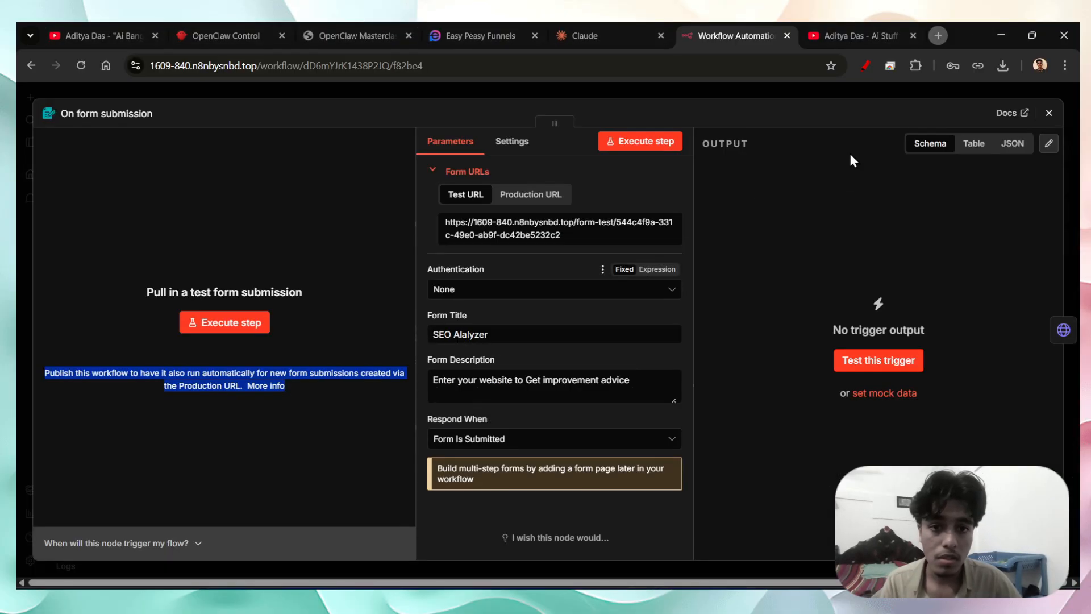
{"action": "left_click", "coordinate": [640, 141]}
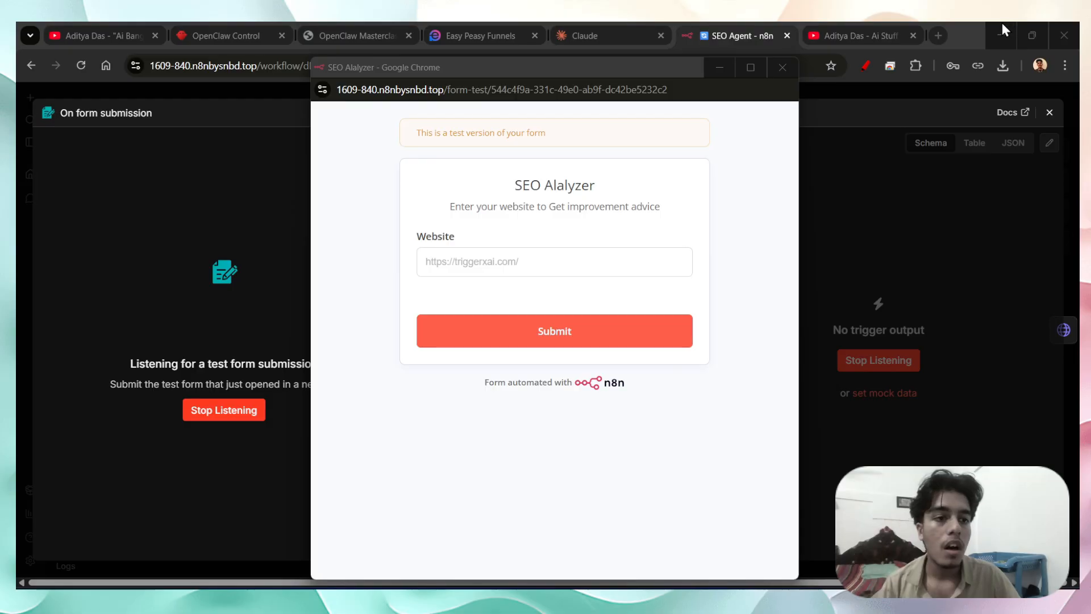
{"action": "left_click", "coordinate": [635, 141]}
{"action": "left_click", "coordinate": [776, 88]}
{"action": "left_click", "coordinate": [782, 67]}
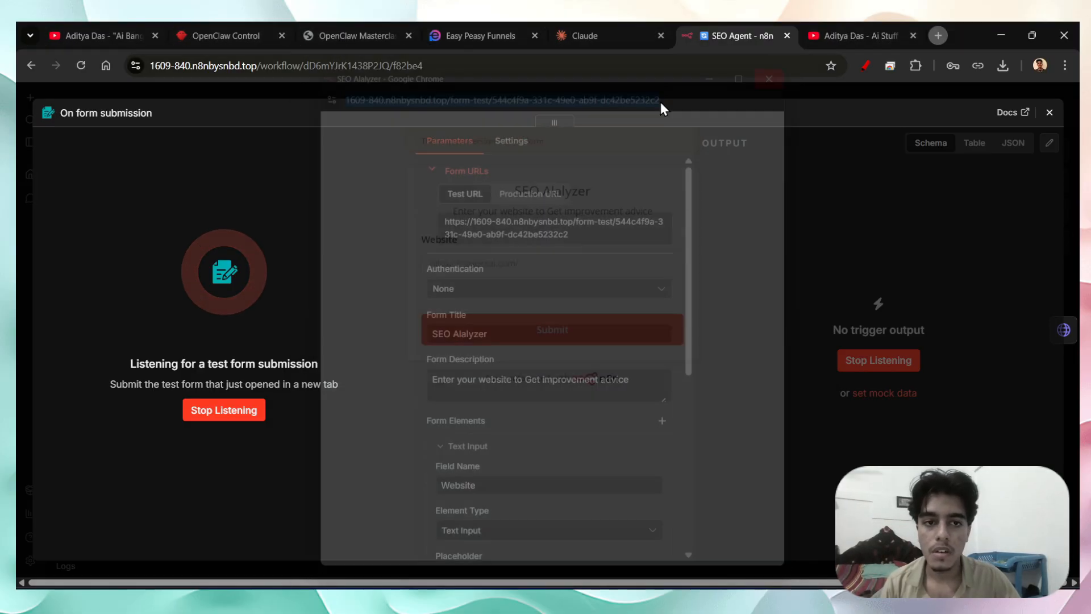
{"action": "left_click", "coordinate": [229, 414]}
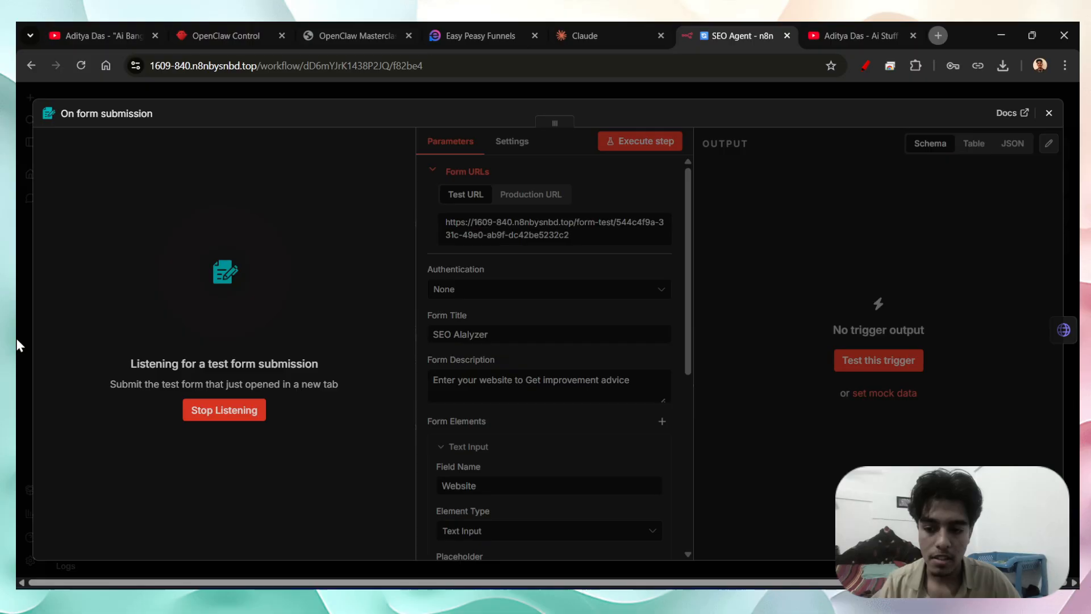
- Execute the On form submission step and bring up its test form with the Website field ready for entry
{"action": "left_click", "coordinate": [646, 141]}
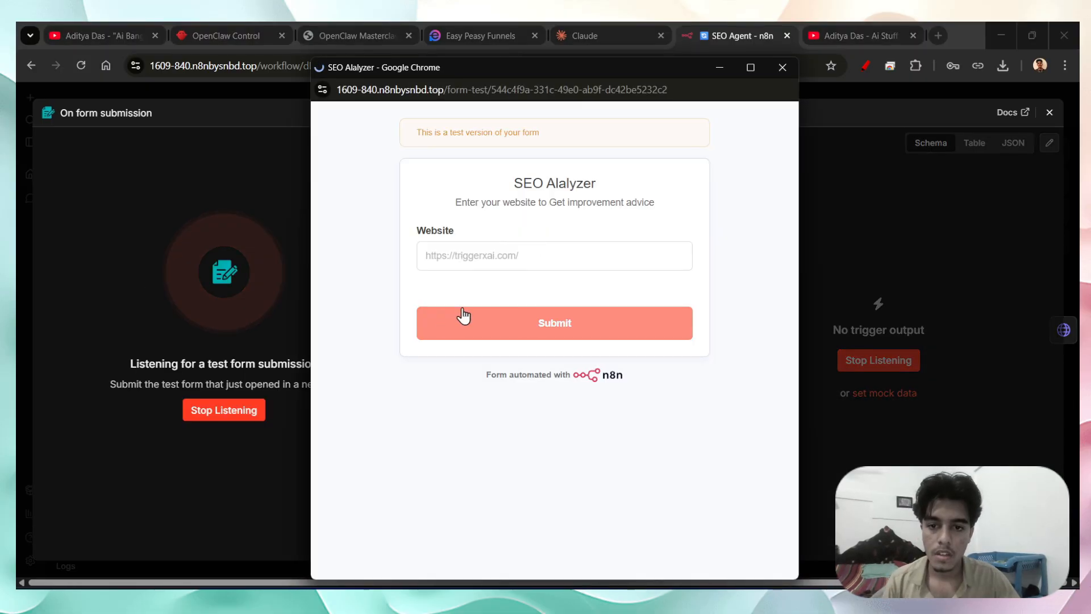
{"action": "left_click", "coordinate": [466, 260]}
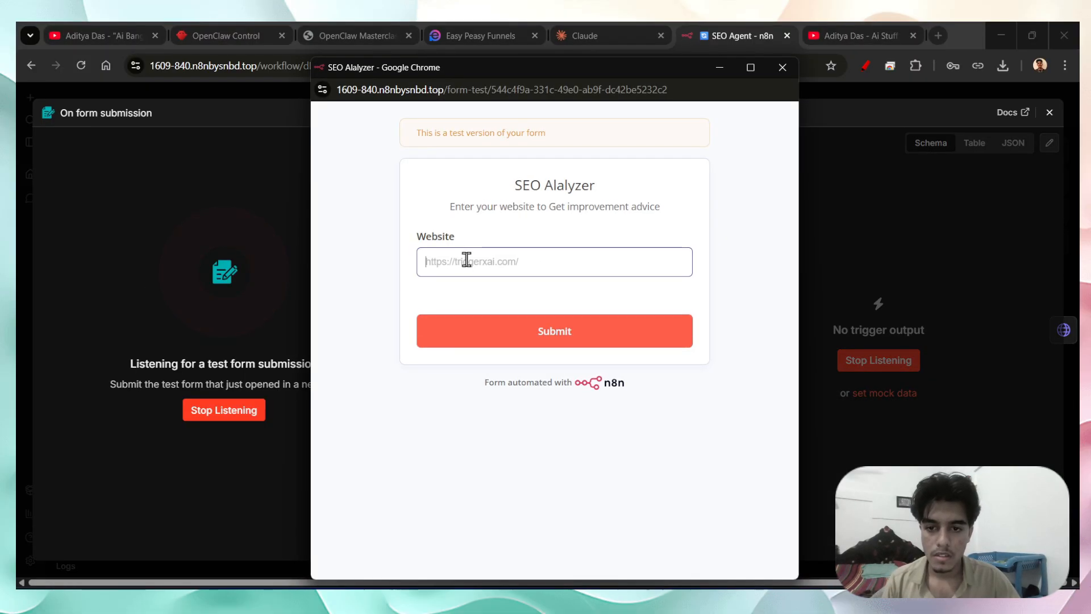
{"action": "key", "text": "super"}
{"action": "key", "text": "Escape"}
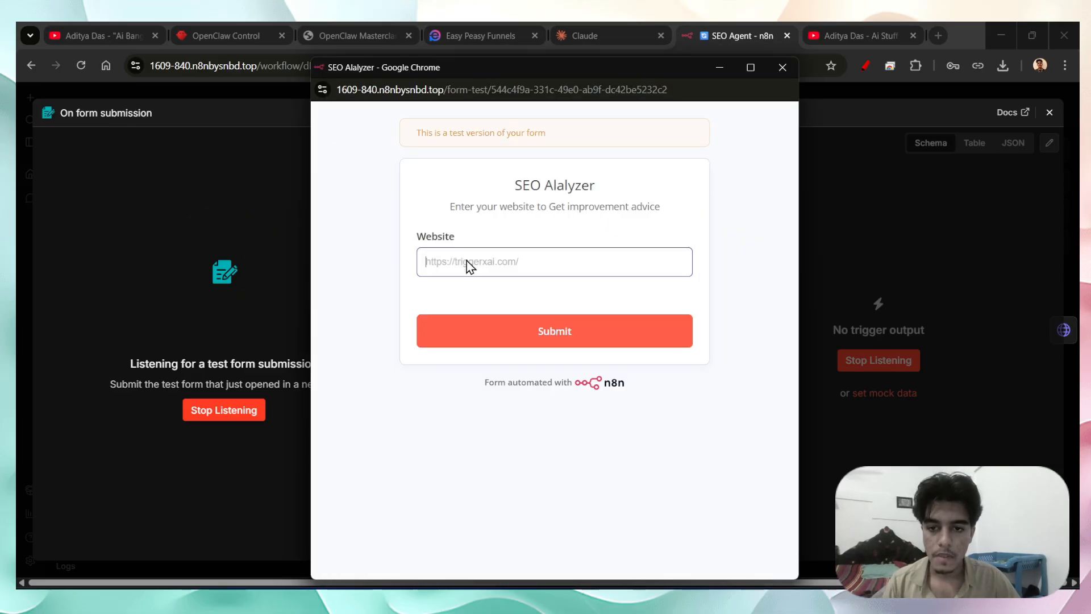
- Load triggerxai.com in a new browser tab, copy its address, and close that tab
{"action": "left_click", "coordinate": [902, 26]}
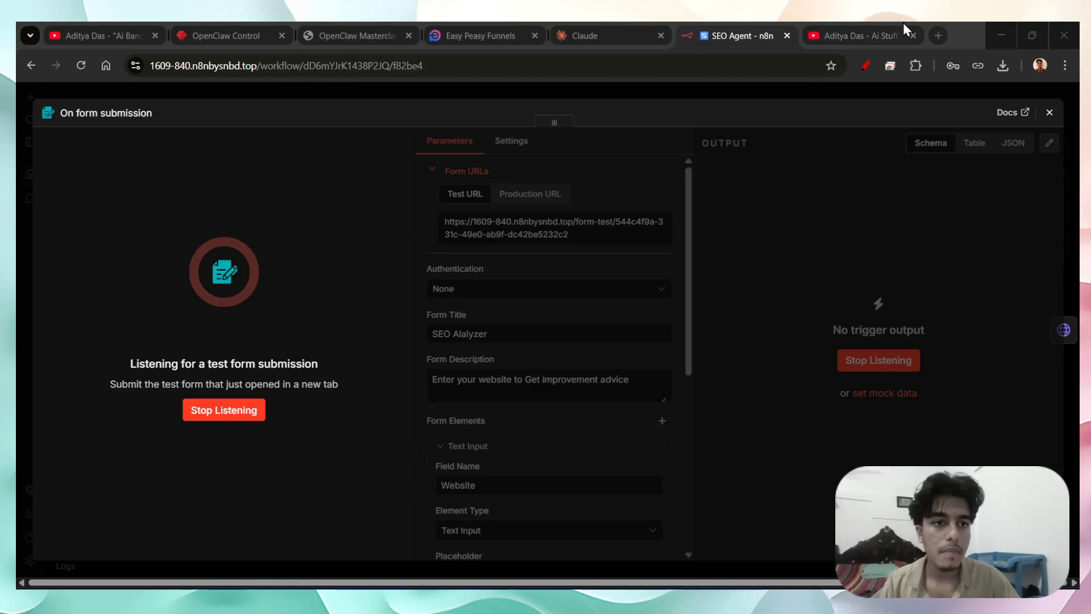
{"action": "left_click", "coordinate": [938, 36]}
{"action": "left_click", "coordinate": [707, 95]}
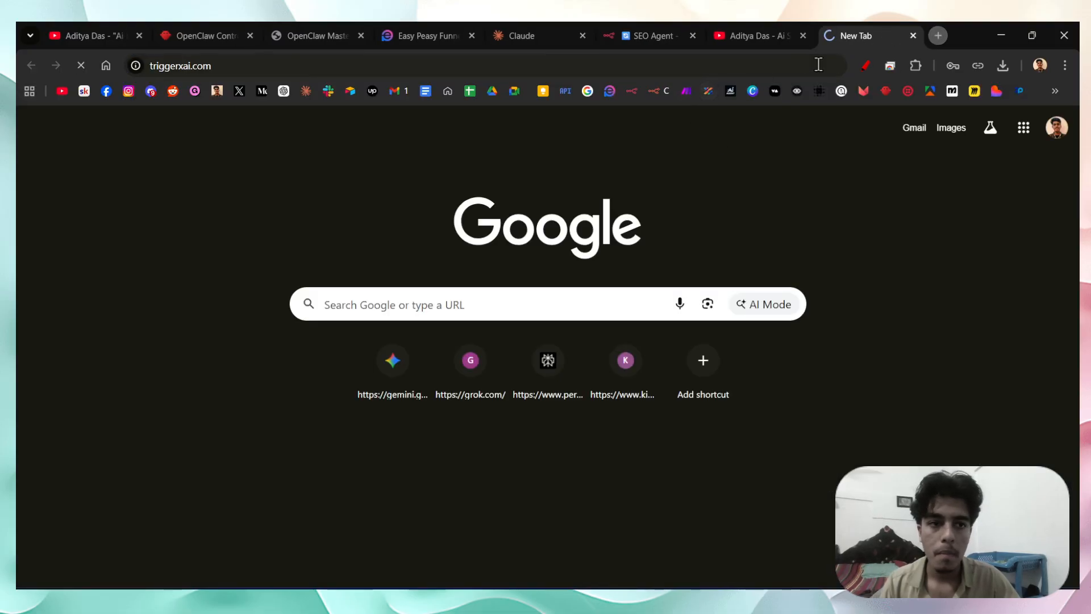
{"action": "left_click", "coordinate": [977, 66]}
{"action": "left_click", "coordinate": [912, 36]}
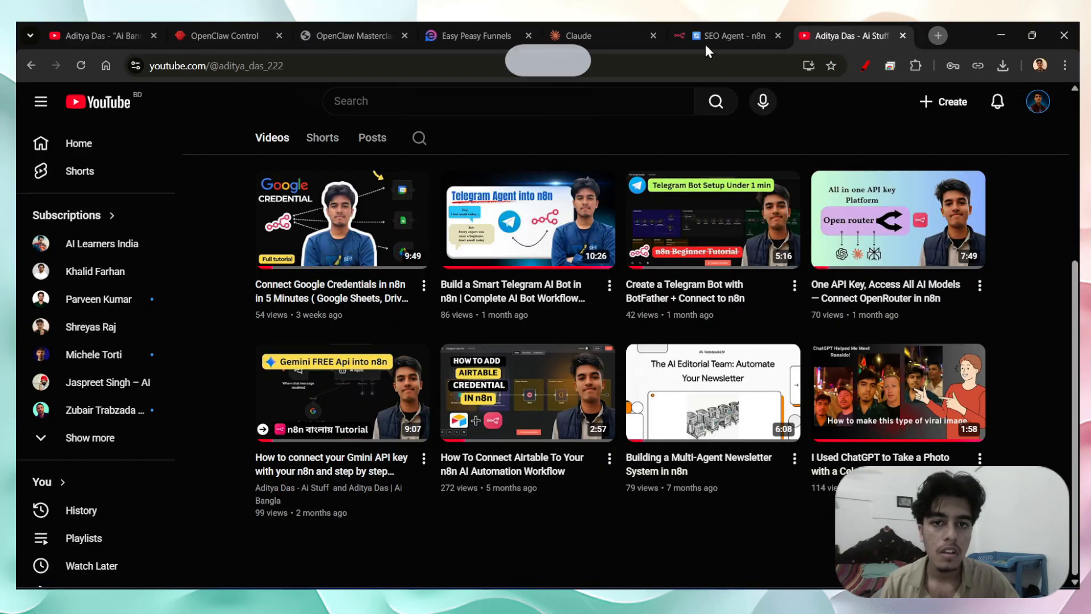
{"action": "left_click", "coordinate": [739, 35]}
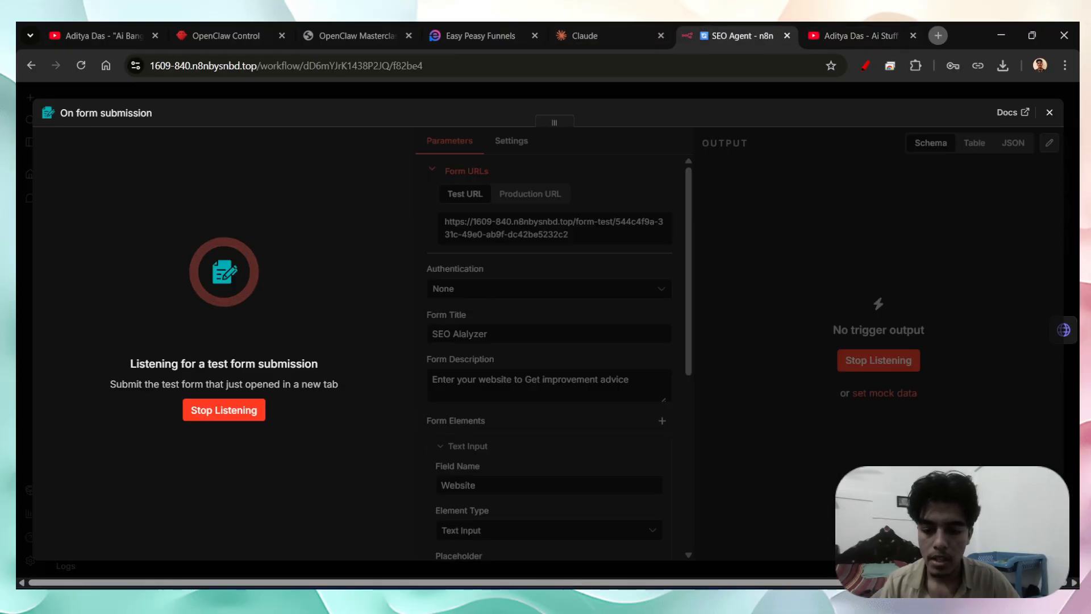
{"action": "mouse_move", "coordinate": [304, 596]}
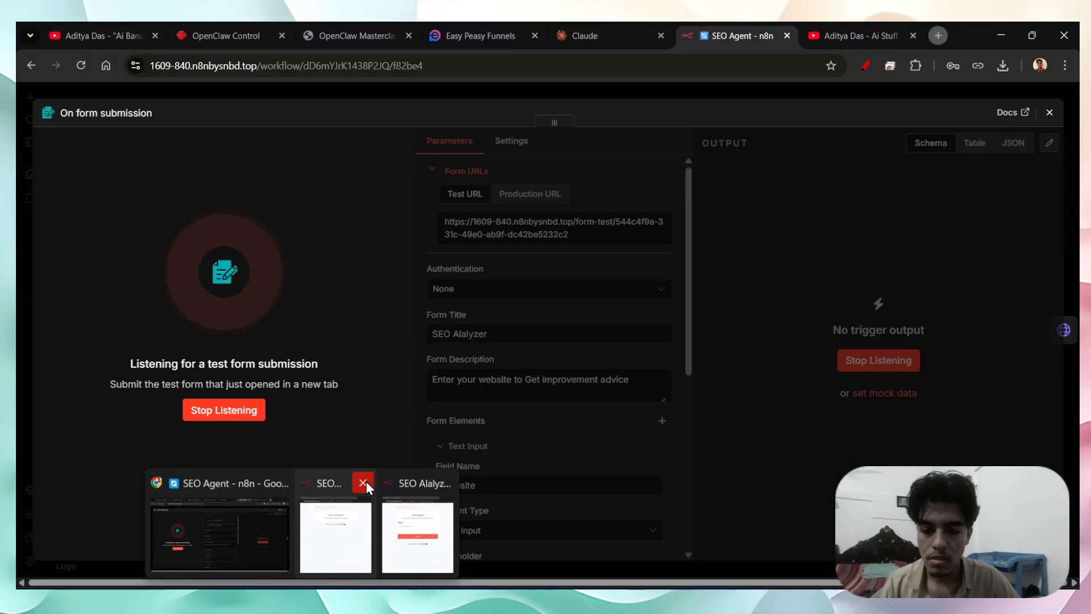
{"action": "left_click", "coordinate": [362, 483]}
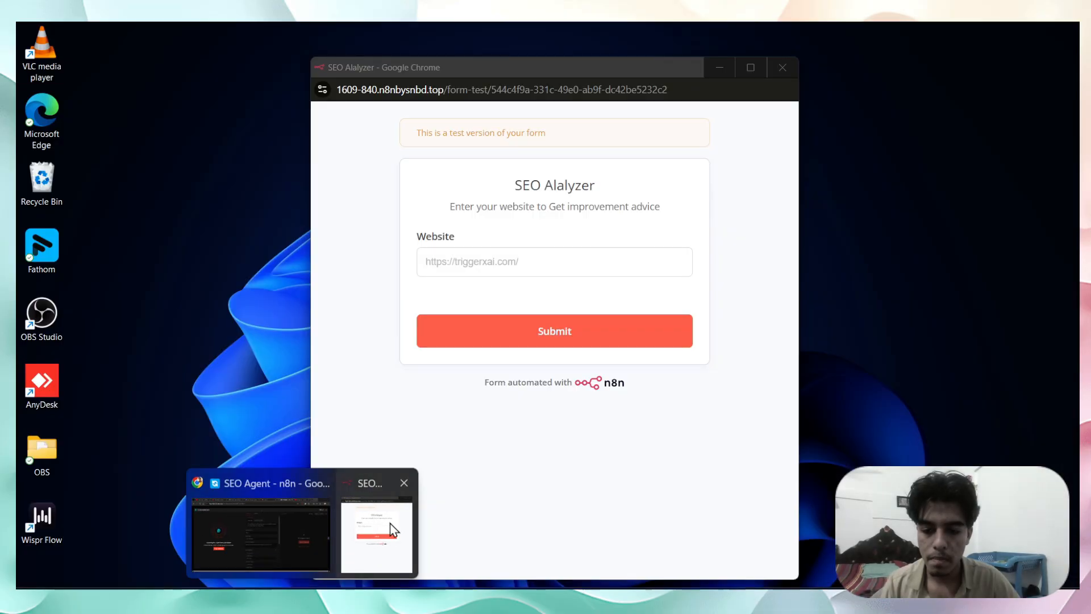
{"action": "left_click", "coordinate": [378, 528]}
{"action": "key", "text": "ctrl+v"}
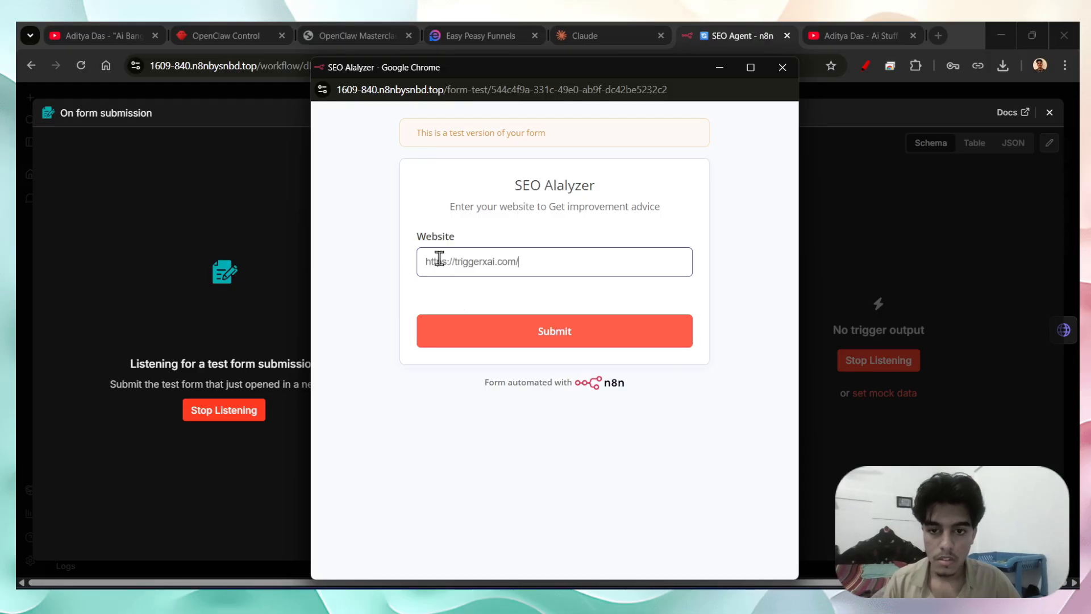
{"action": "left_click", "coordinate": [516, 341]}
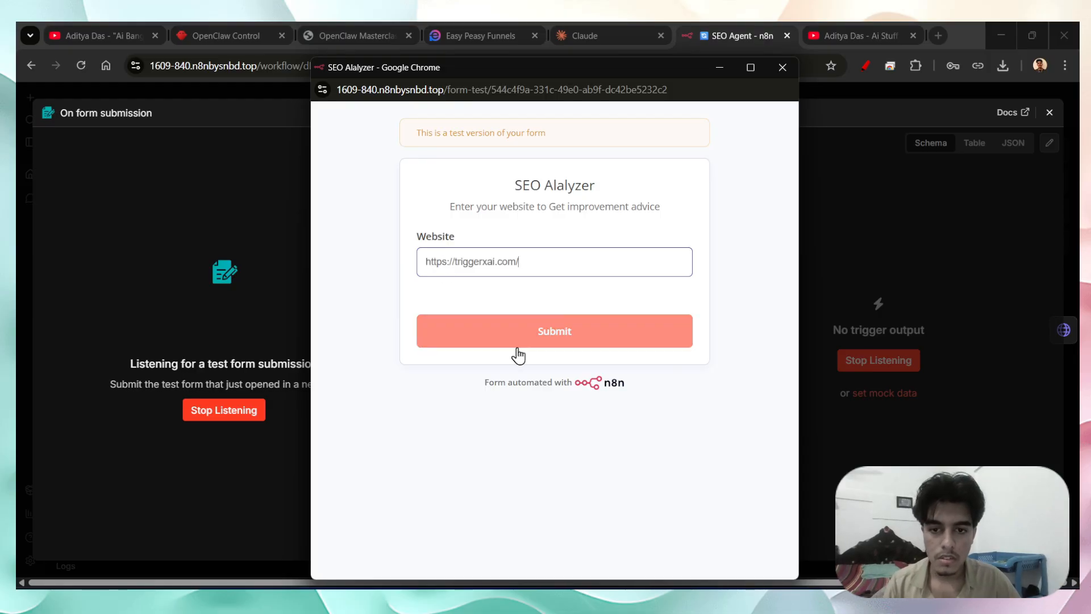
{"action": "left_click", "coordinate": [720, 74]}
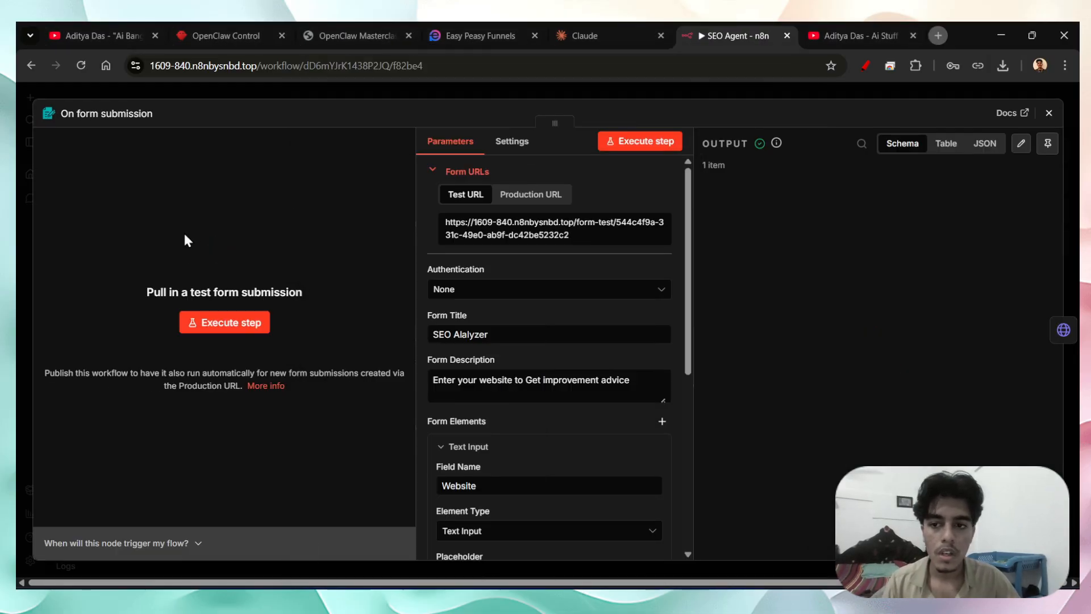
{"action": "left_click", "coordinate": [17, 192]}
{"action": "scroll", "coordinate": [696, 472], "scroll_direction": "down", "scroll_amount": 1}
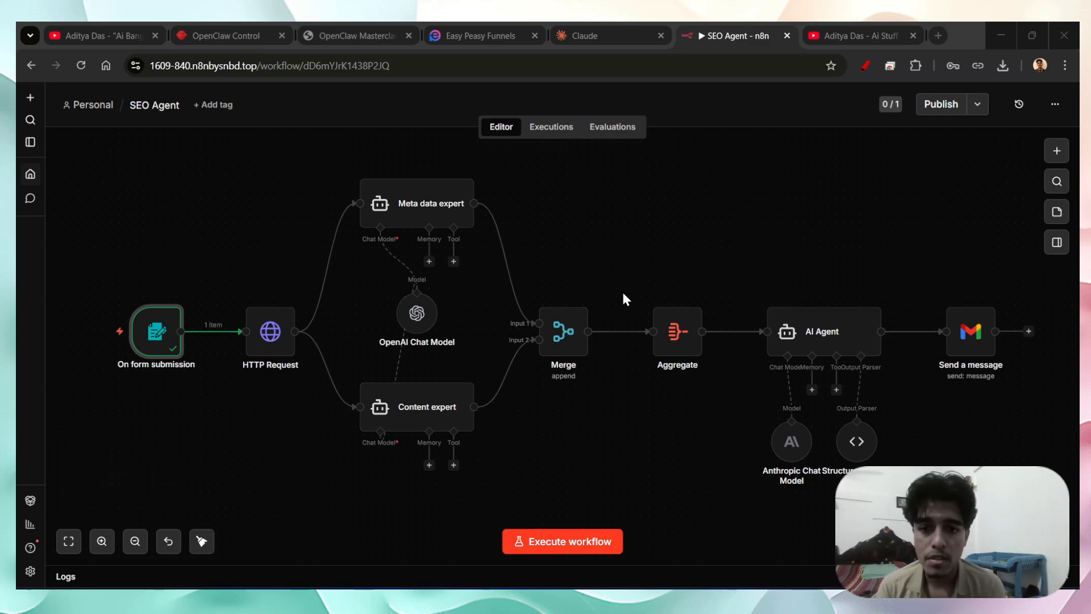
{"action": "left_click", "coordinate": [989, 31]}
{"action": "left_click", "coordinate": [555, 540]}
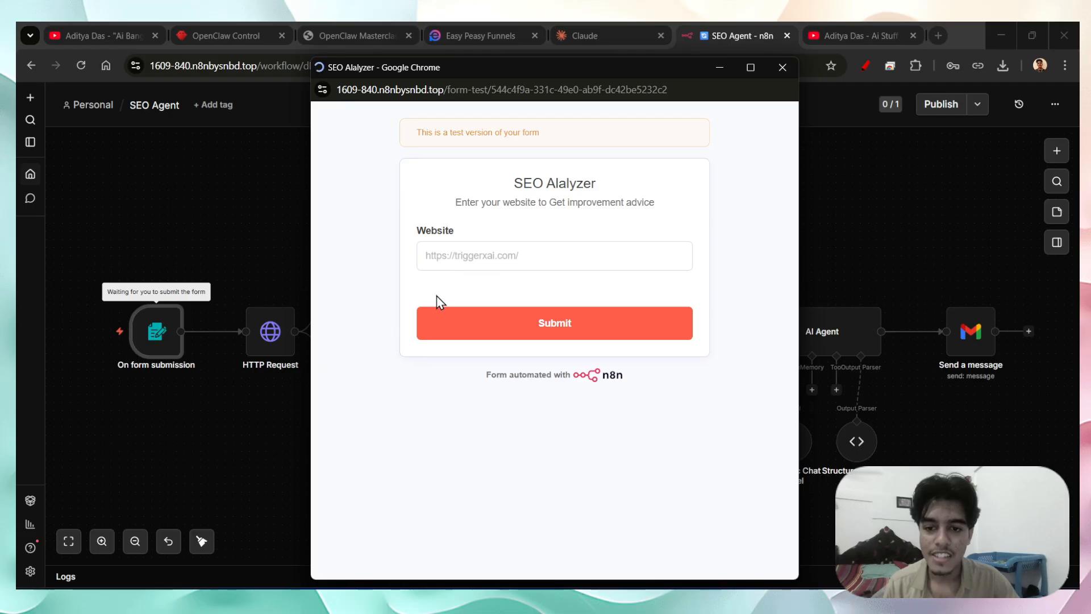
{"action": "left_click", "coordinate": [449, 261]}
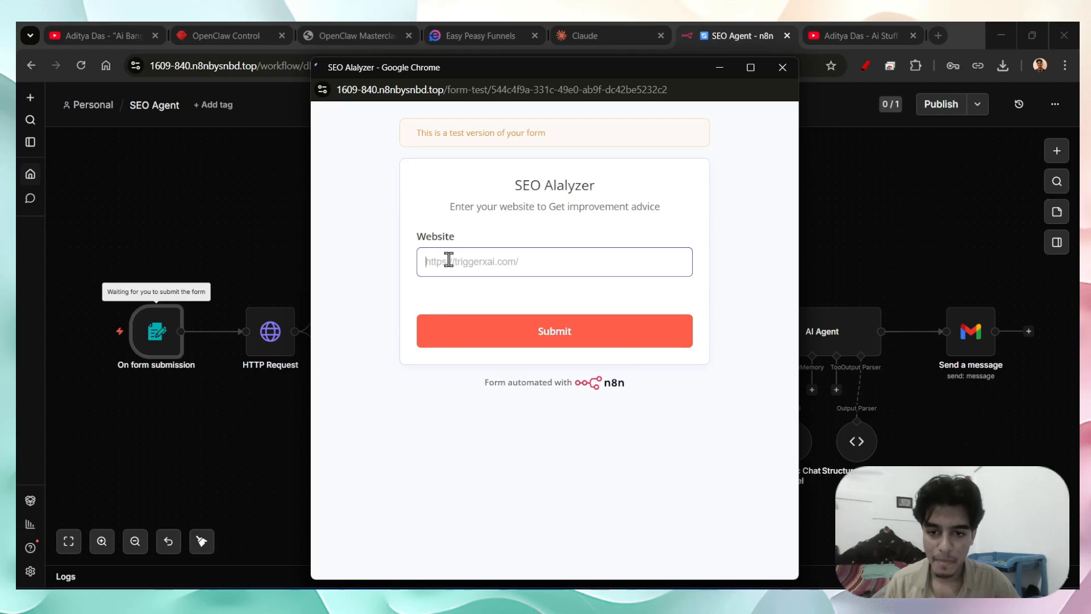
{"action": "left_click", "coordinate": [494, 328]}
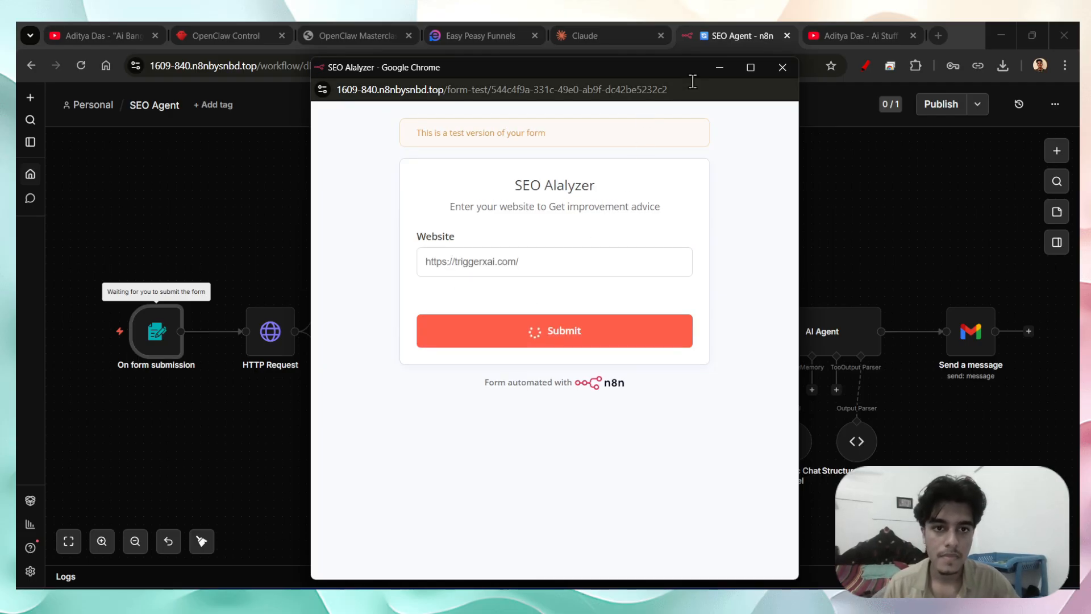
{"action": "left_click", "coordinate": [719, 70]}
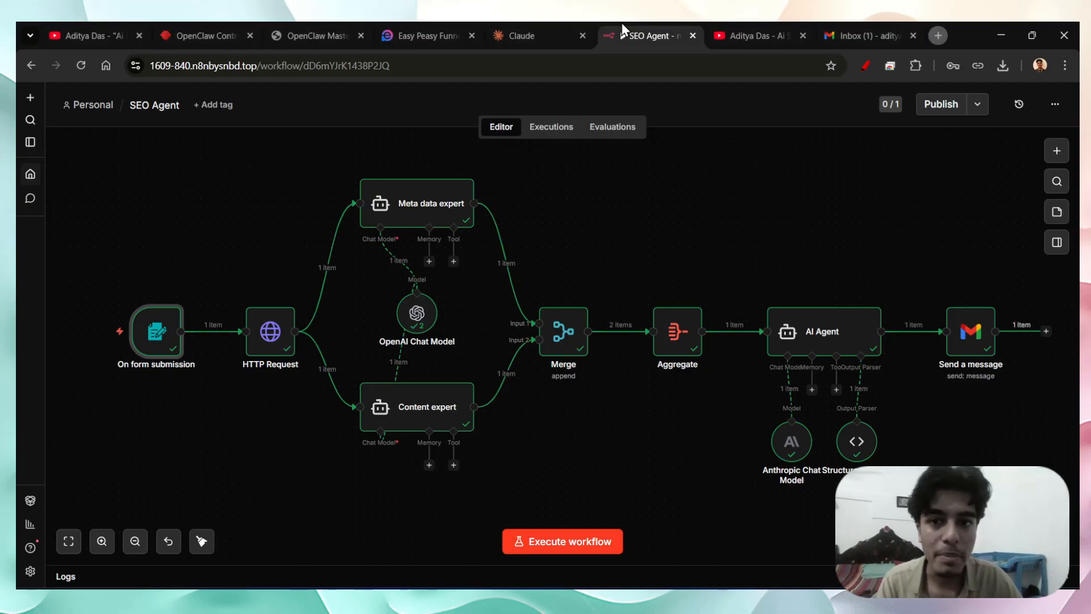
- Switch to the Gmail inbox, open the newly received Quick SEO Audit email, and read its subject and body
{"action": "left_click", "coordinate": [868, 29]}
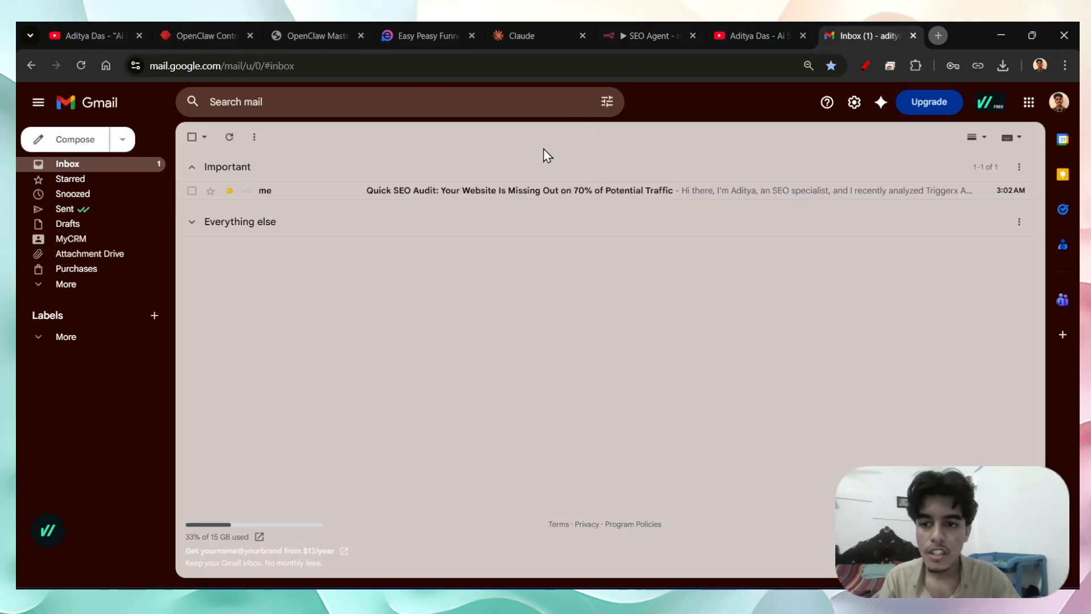
{"action": "left_click", "coordinate": [442, 199]}
{"action": "left_click_drag", "start_coordinate": [220, 174], "coordinate": [540, 174]}
{"action": "left_click", "coordinate": [443, 190]}
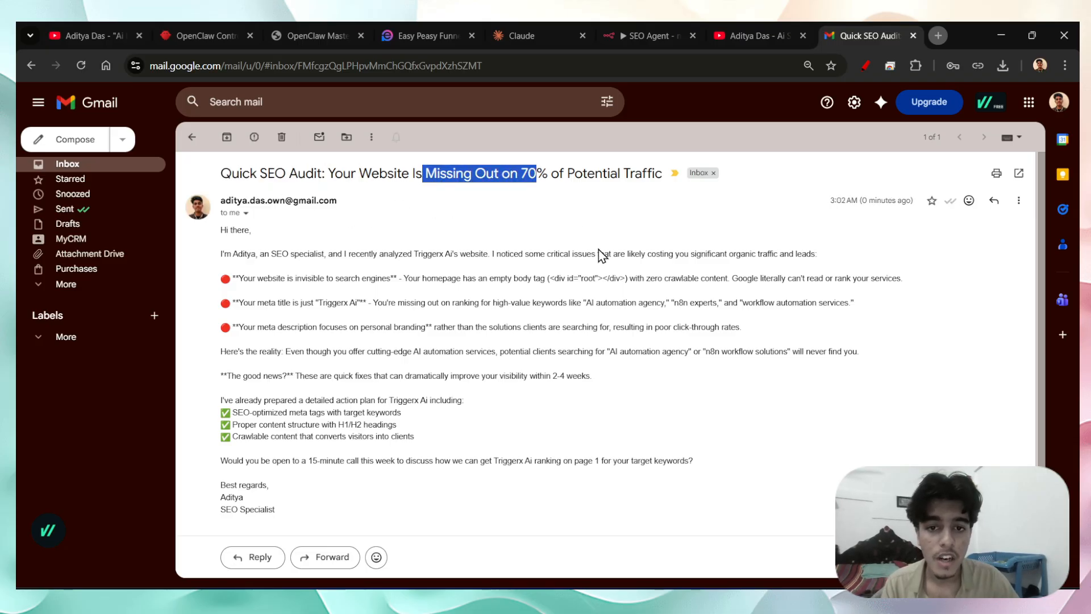
{"action": "left_click", "coordinate": [608, 291]}
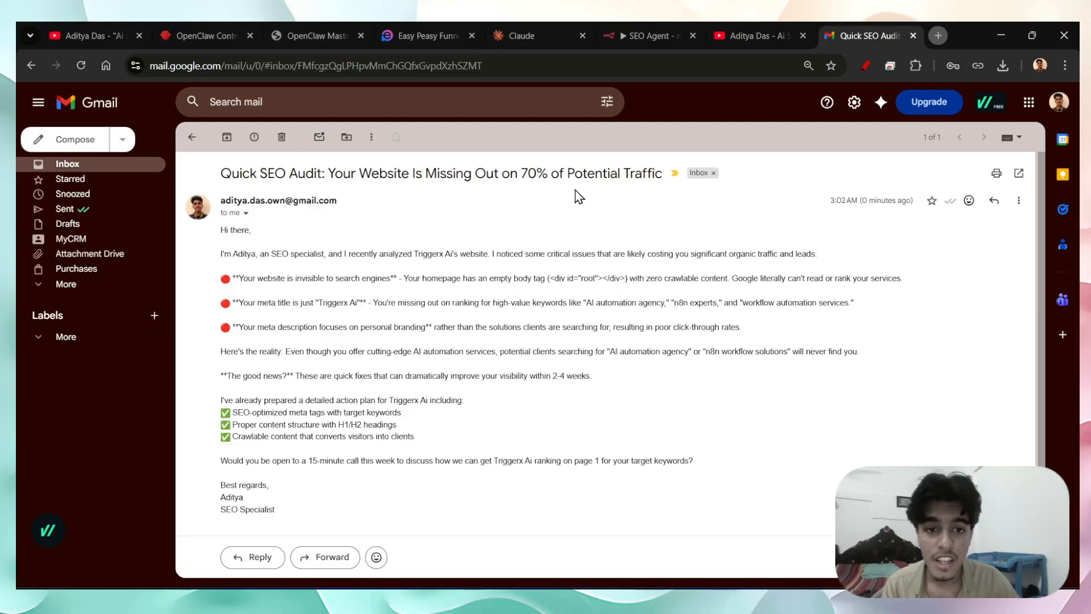
{"action": "scroll", "coordinate": [474, 427], "scroll_direction": "down", "scroll_amount": 1}
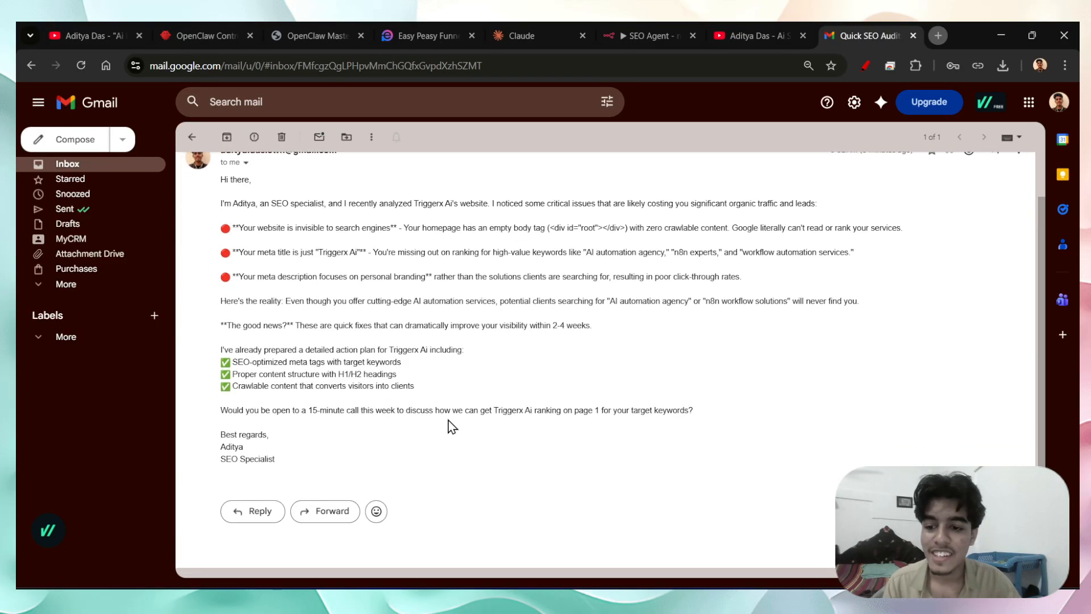
{"action": "scroll", "coordinate": [540, 421], "scroll_direction": "up", "scroll_amount": 1}
{"action": "left_click", "coordinate": [726, 589]}
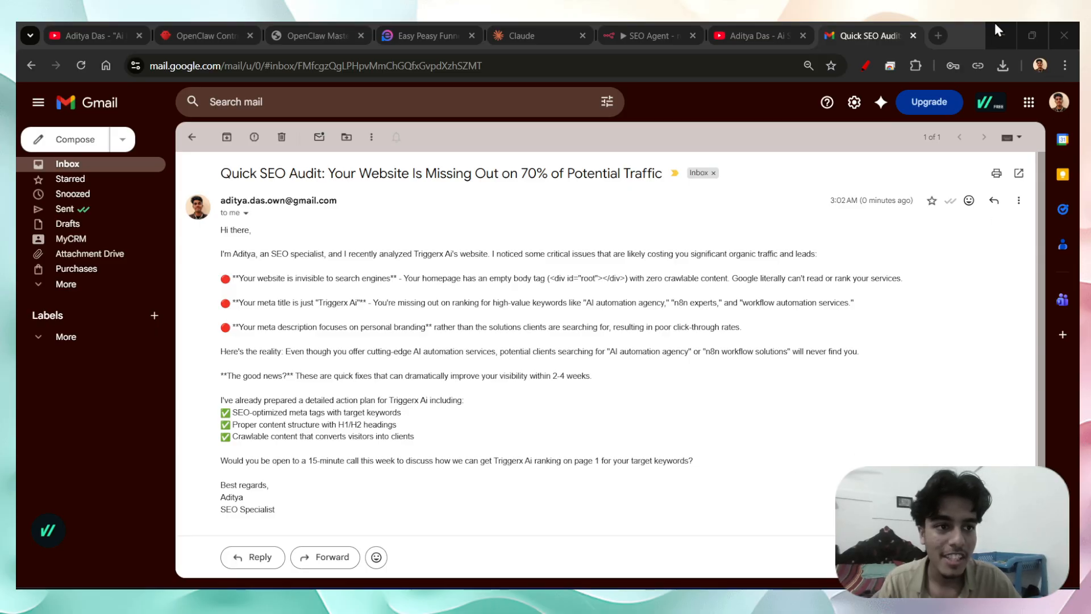
- Return to the SEO Agent workflow and open the HTTP Request node to examine its available methods and URL setting
{"action": "left_click", "coordinate": [973, 28]}
{"action": "left_click", "coordinate": [662, 32]}
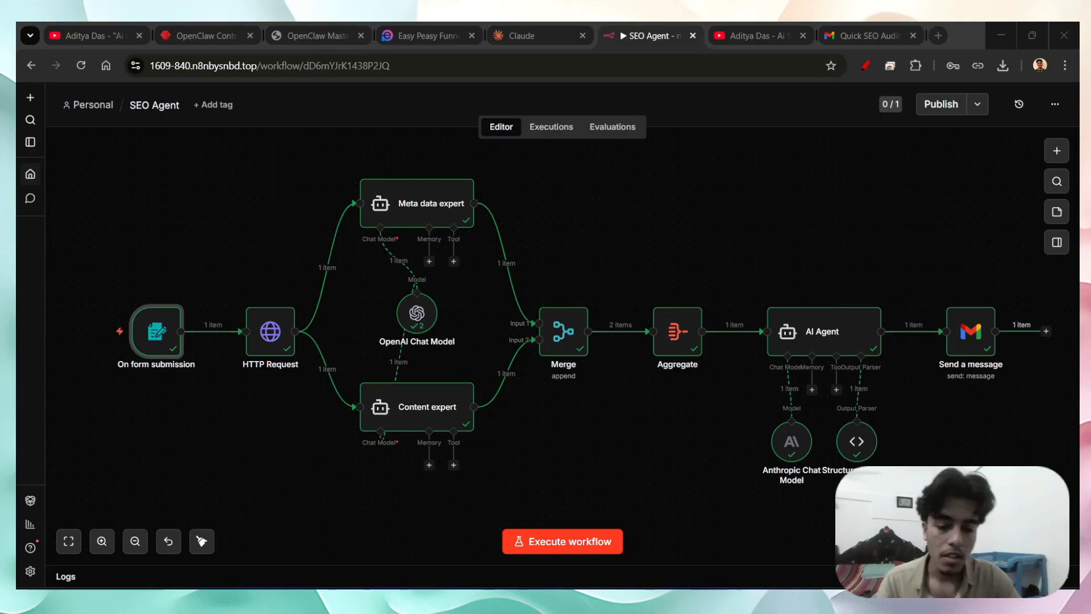
{"action": "double_click", "coordinate": [267, 341]}
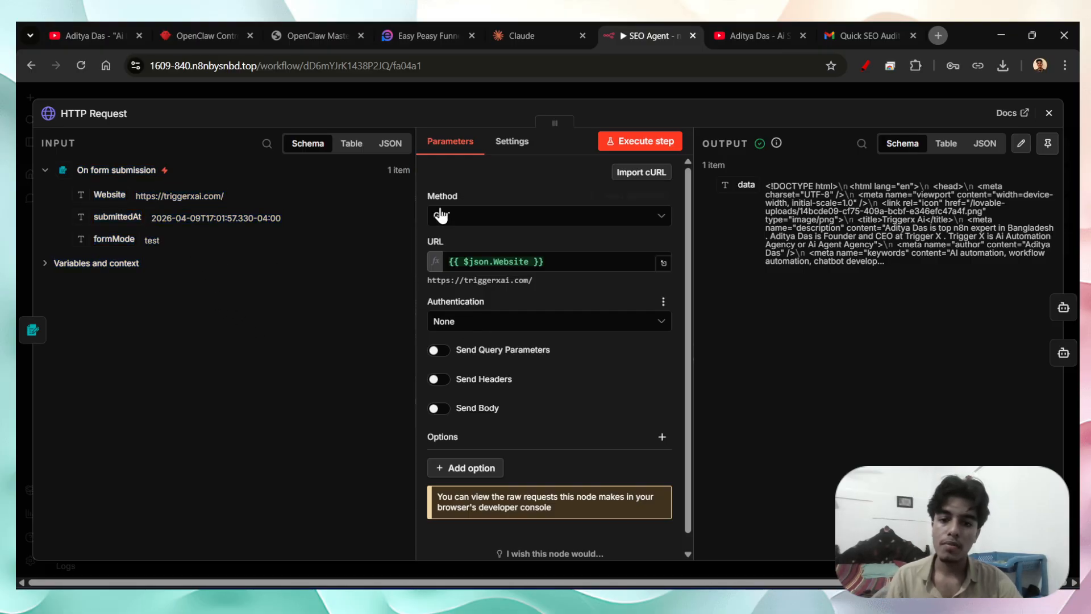
{"action": "left_click", "coordinate": [478, 218]}
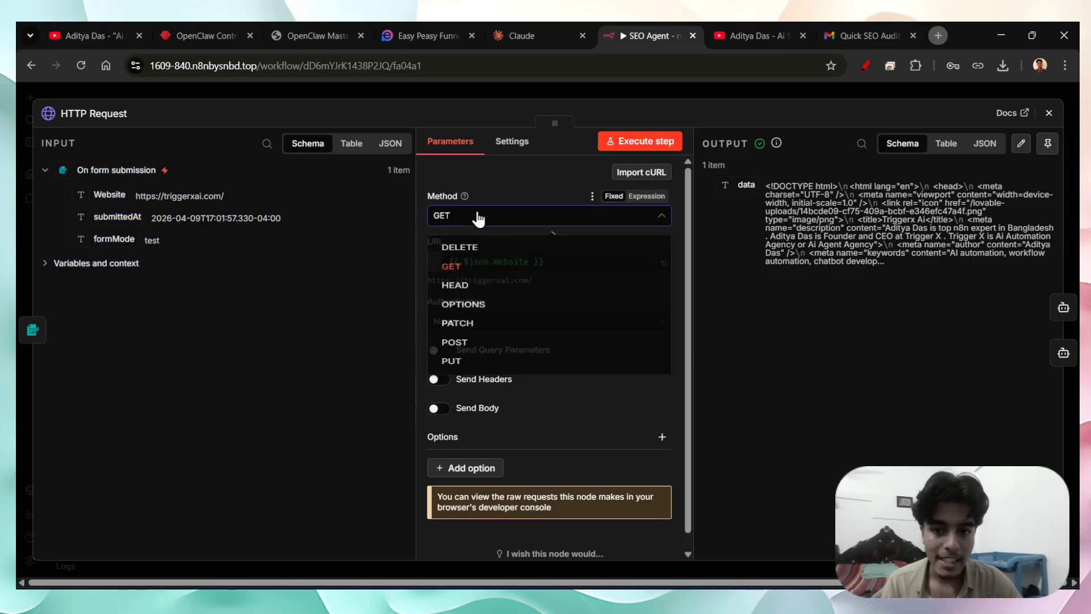
{"action": "left_click", "coordinate": [481, 220]}
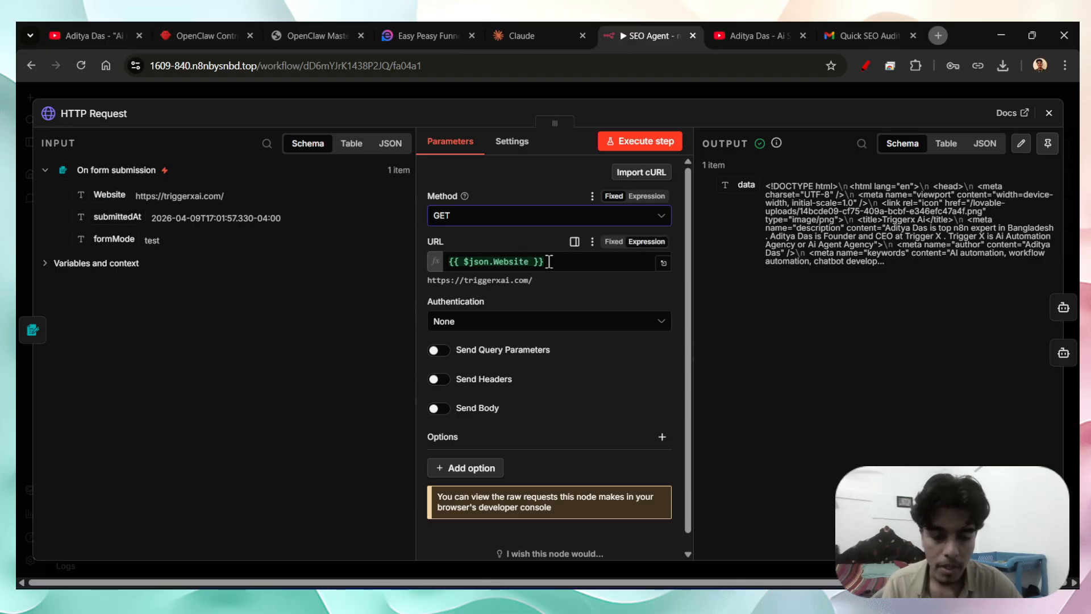
- Close the HTTP Request node's settings and shift the node slightly toward On form submission on the canvas
{"action": "left_click", "coordinate": [902, 383]}
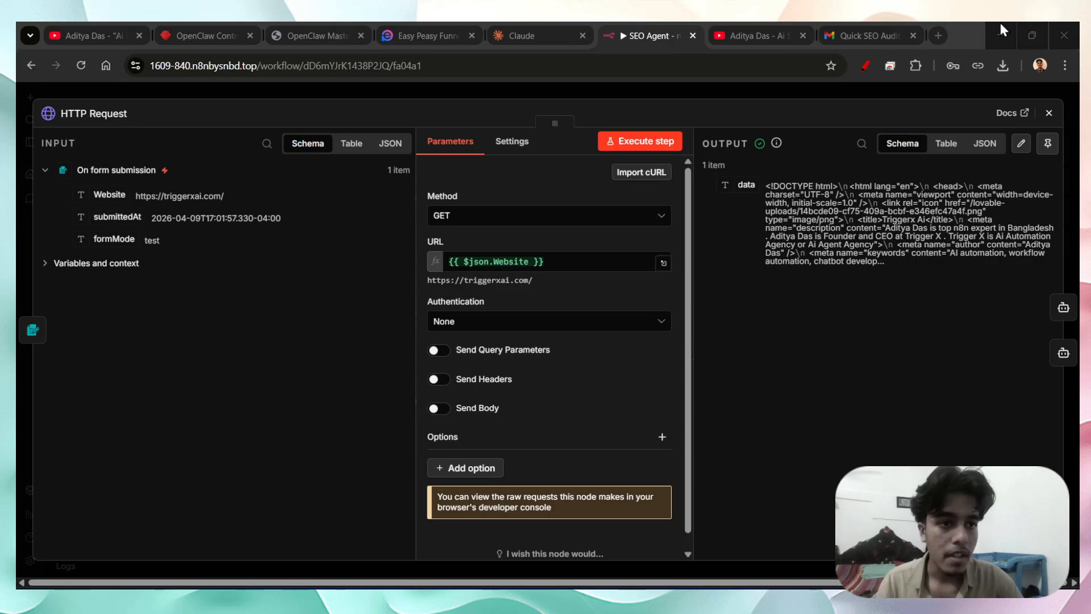
{"action": "left_click", "coordinate": [21, 192]}
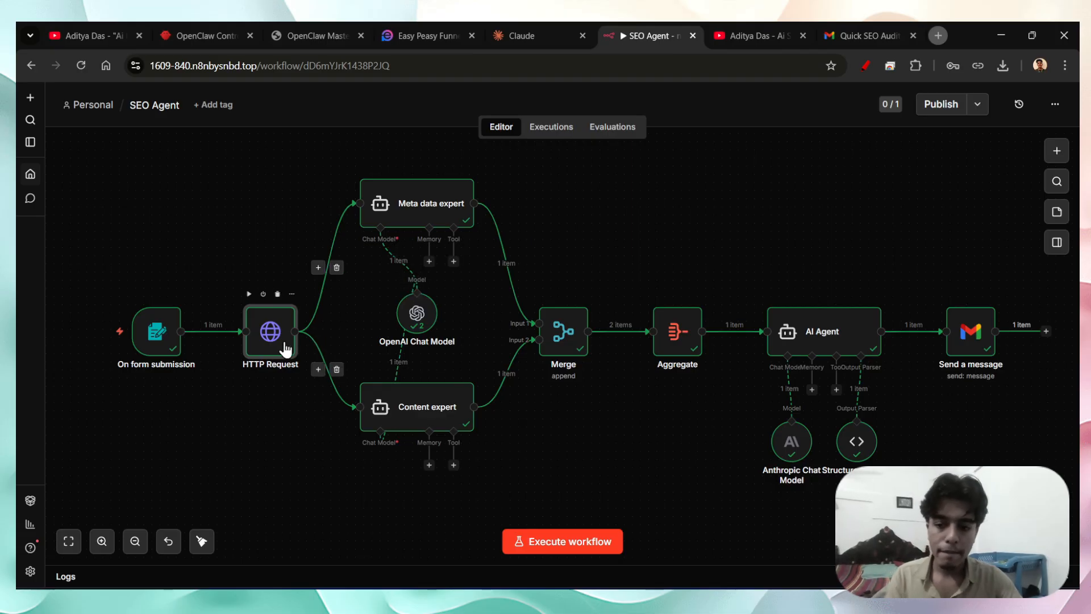
{"action": "left_click_drag", "start_coordinate": [267, 348], "coordinate": [259, 350]}
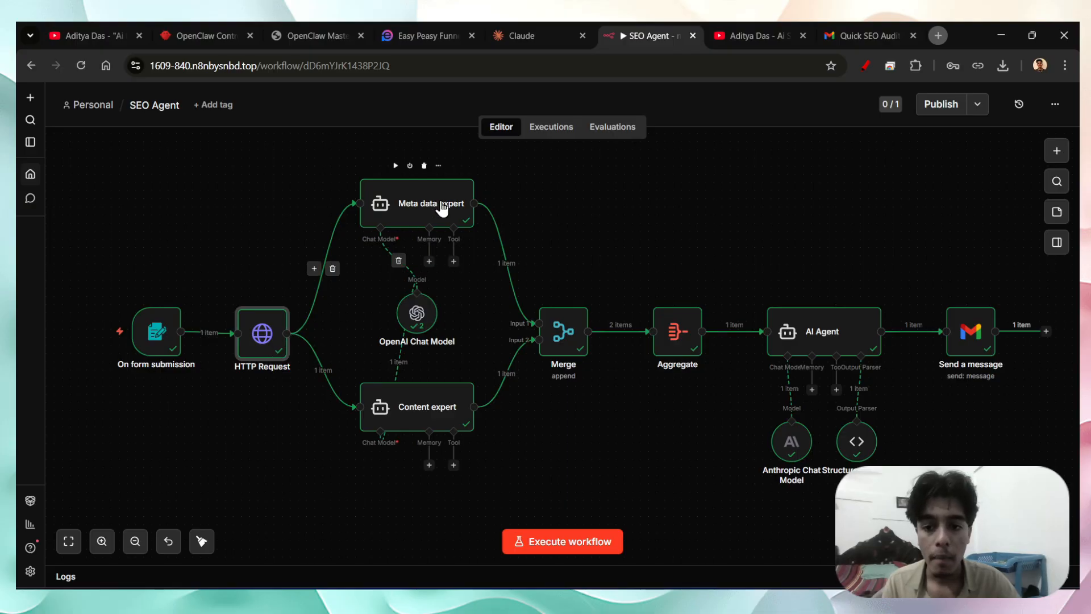
- Mark the two branches leaving HTTP Request with red freehand strokes, erase all annotations, and close the drawing tool
{"action": "left_click", "coordinate": [865, 65]}
{"action": "left_click_drag", "start_coordinate": [244, 294], "coordinate": [325, 219]}
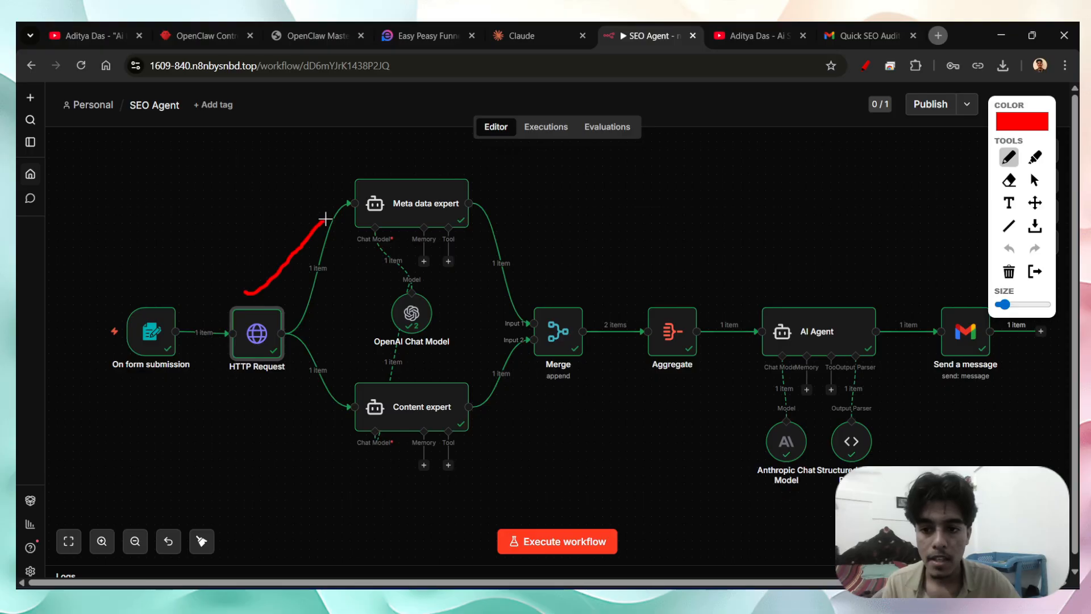
{"action": "left_click_drag", "start_coordinate": [259, 377], "coordinate": [336, 435]}
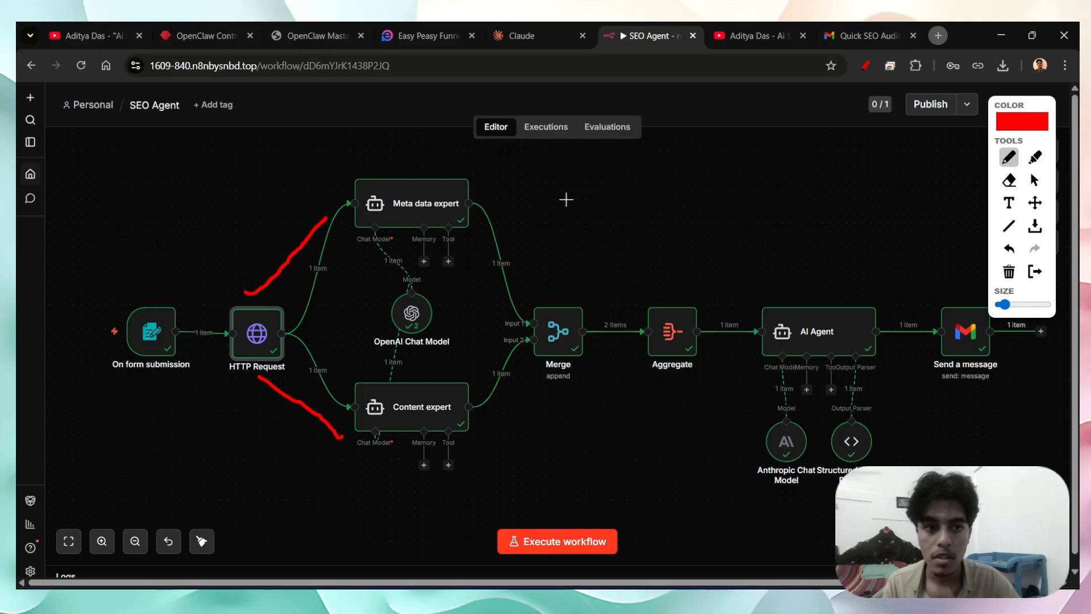
{"action": "left_click", "coordinate": [1008, 271]}
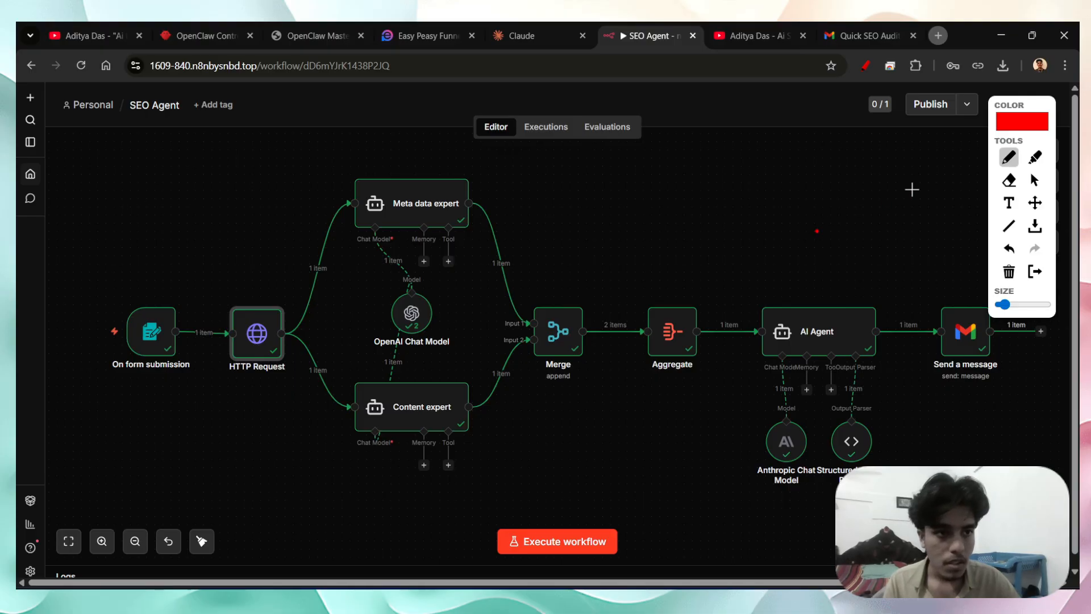
{"action": "left_click", "coordinate": [821, 249]}
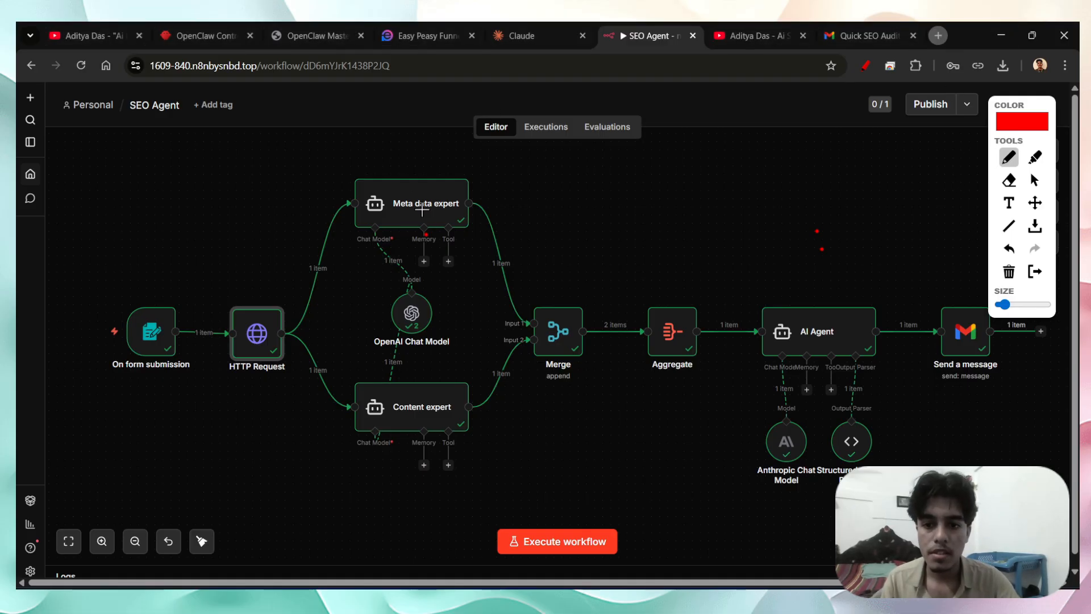
{"action": "left_click", "coordinate": [1008, 272]}
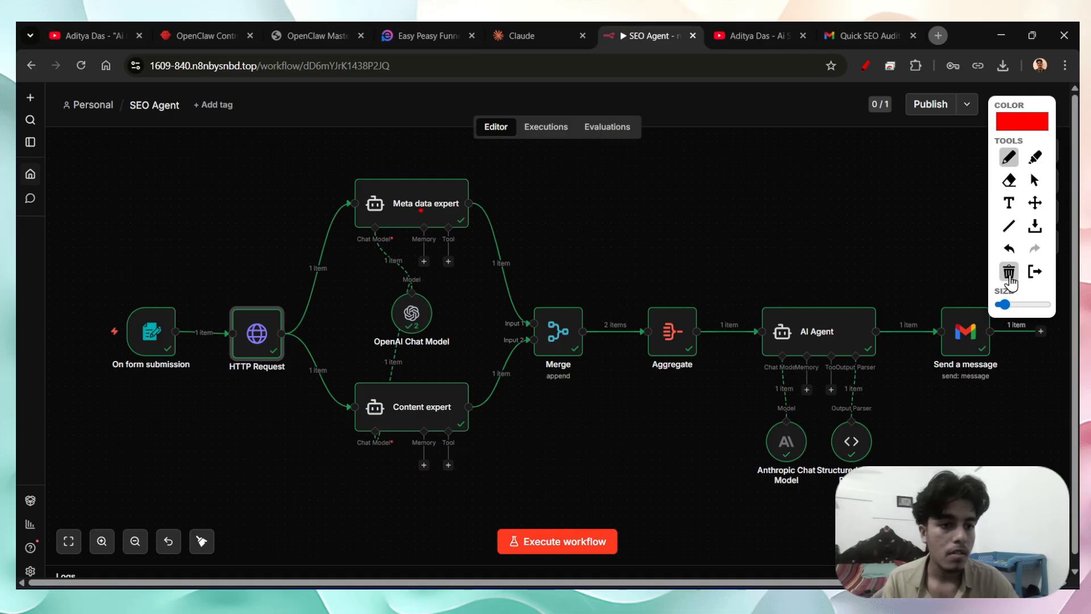
{"action": "left_click", "coordinate": [865, 66]}
- Open the Meta data expert node's prompt in the expanded expression editor and review its SEO analyzer instructions
{"action": "double_click", "coordinate": [370, 210]}
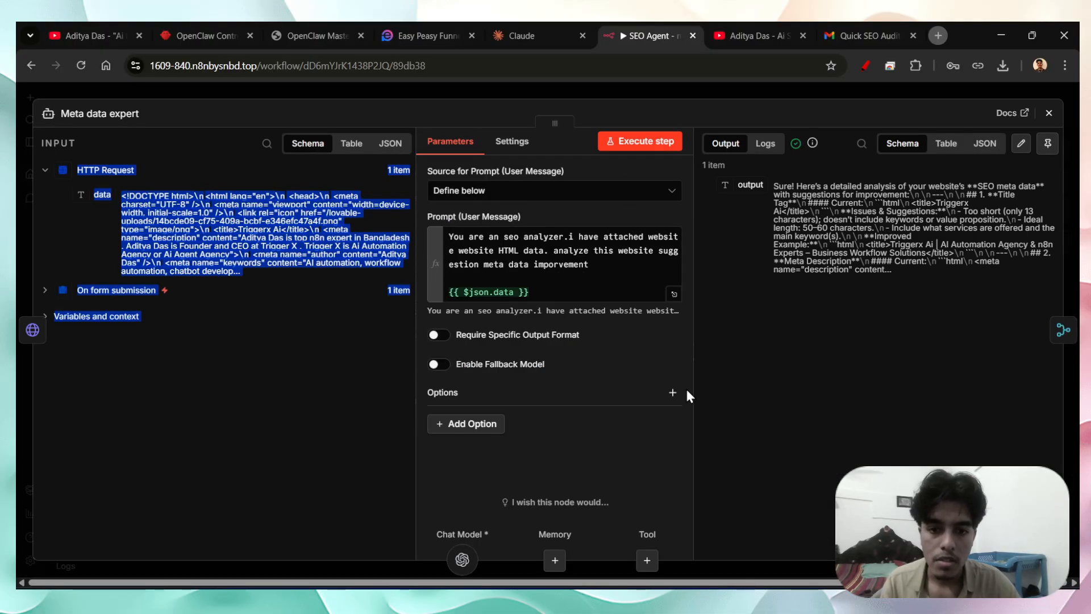
{"action": "left_click", "coordinate": [675, 293]}
{"action": "triple_click", "coordinate": [359, 184]}
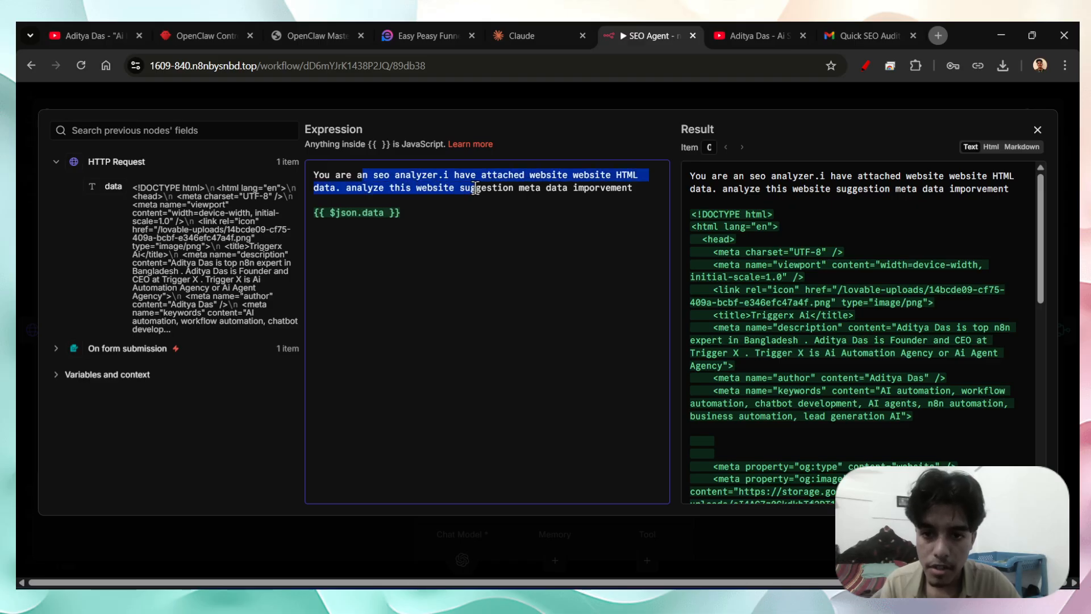
{"action": "left_click", "coordinate": [506, 212]}
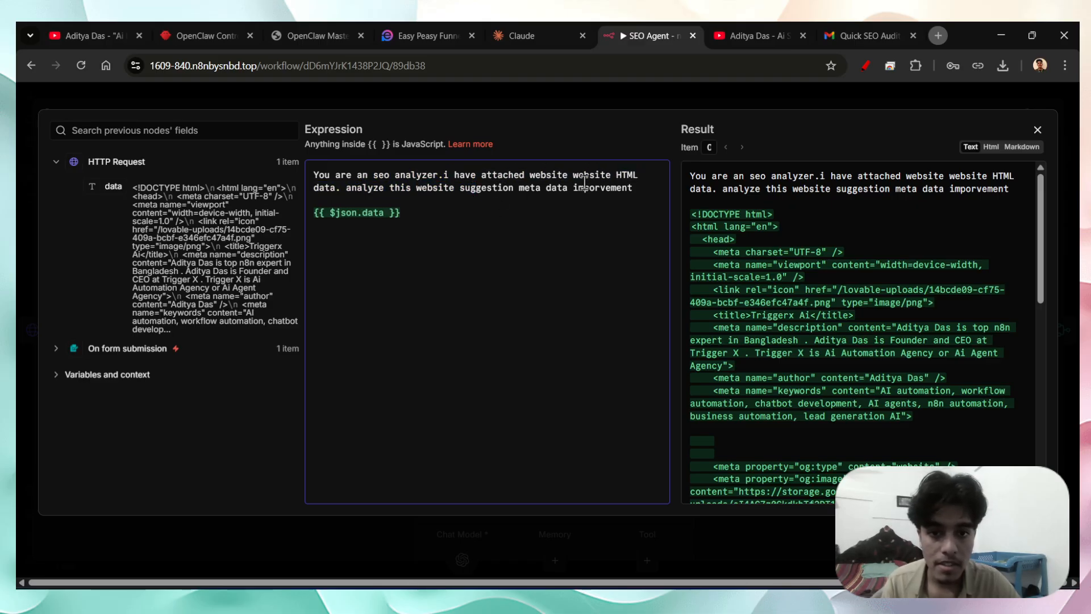
{"action": "left_click_drag", "start_coordinate": [342, 189], "coordinate": [632, 189]}
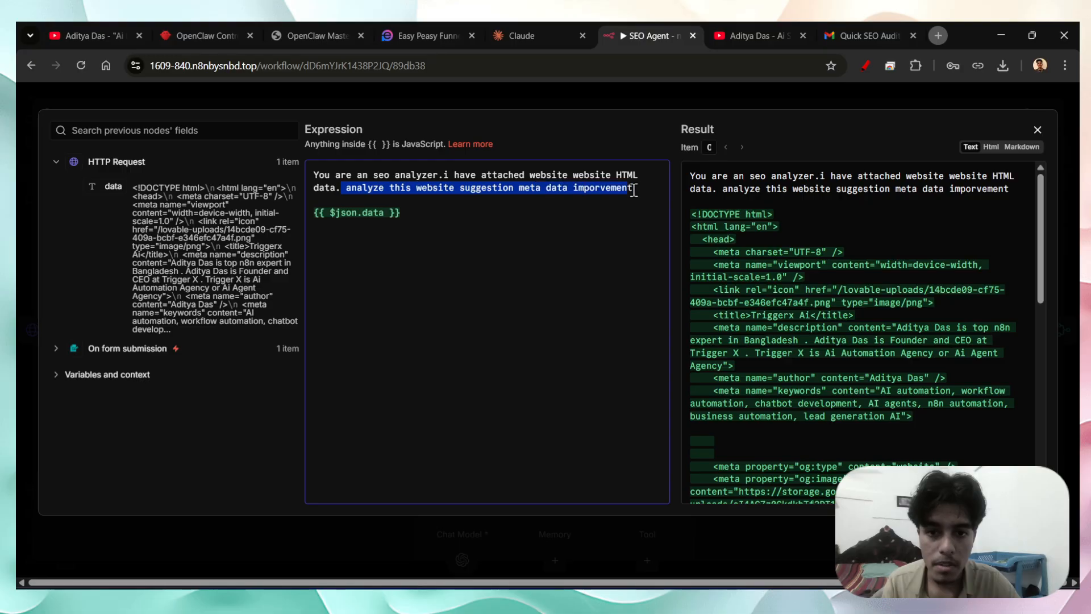
{"action": "left_click", "coordinate": [609, 266]}
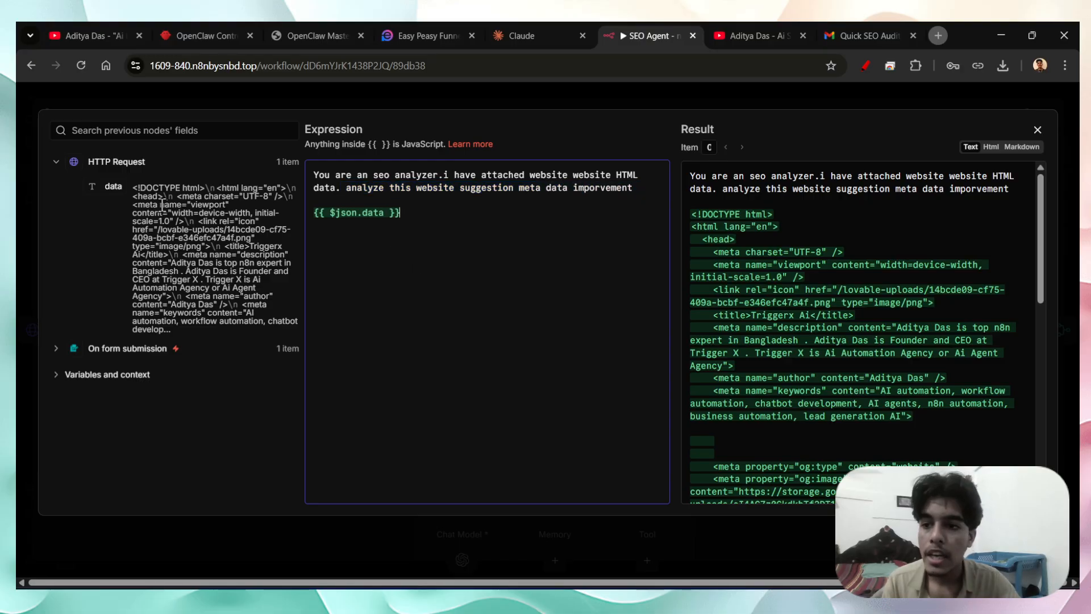
- Delete {{ $json.data }} from the Meta data expert prompt and map the HTTP Request data field in its place
{"action": "left_click_drag", "start_coordinate": [448, 233], "coordinate": [296, 210]}
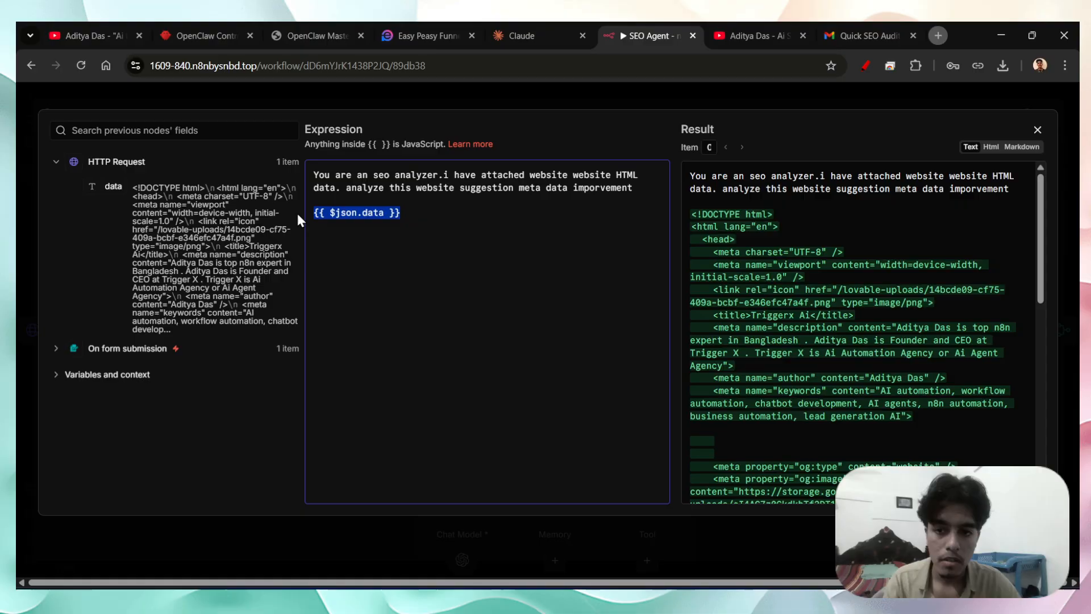
{"action": "key", "text": "BackSpace"}
{"action": "left_click_drag", "start_coordinate": [99, 185], "coordinate": [323, 215]}
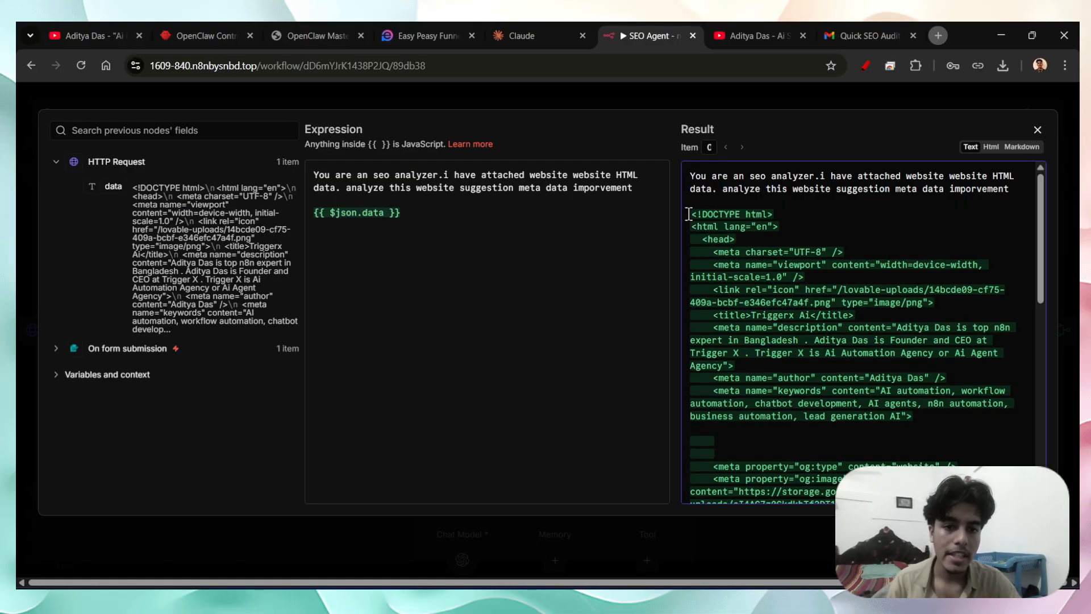
- Examine the website HTML in the prompt's rendered result, and return to the workflow canvas
{"action": "left_click_drag", "start_coordinate": [688, 214], "coordinate": [837, 481]}
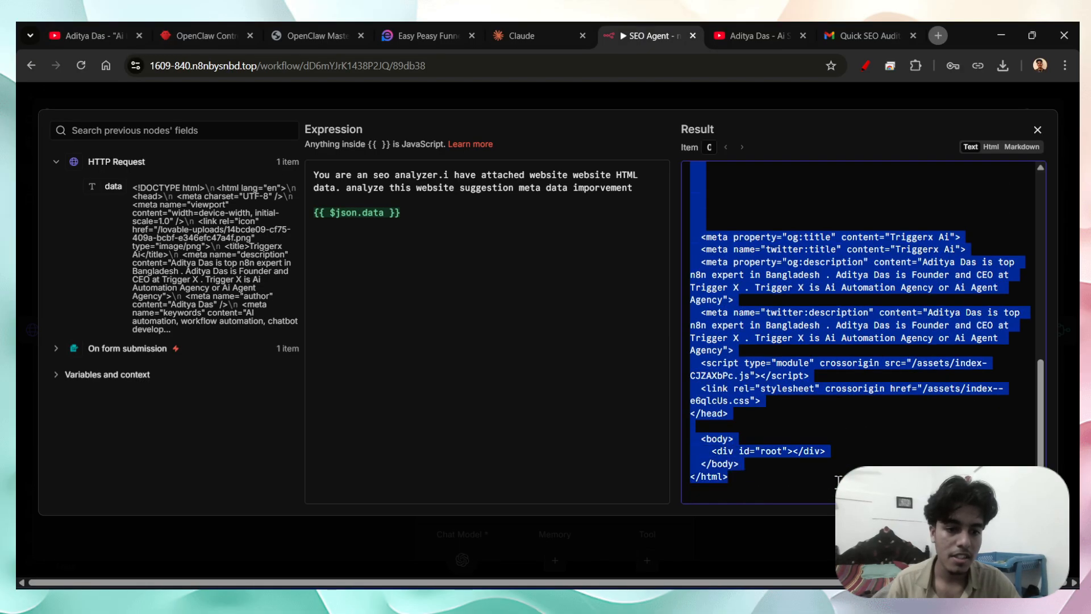
{"action": "left_click", "coordinate": [881, 452]}
{"action": "scroll", "coordinate": [830, 280], "scroll_direction": "up", "scroll_amount": 10}
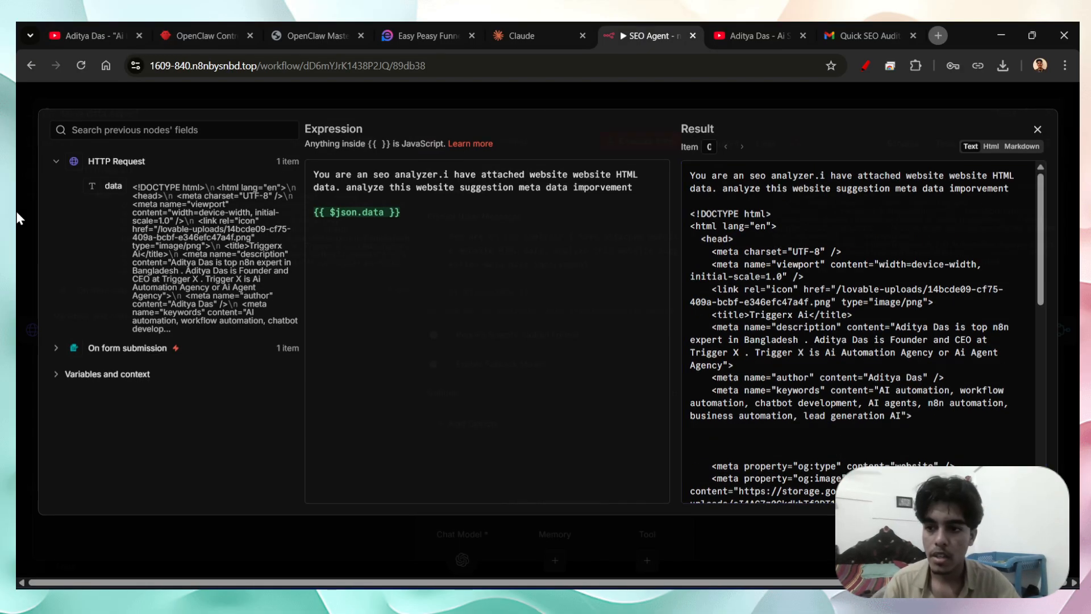
{"action": "left_click", "coordinate": [18, 225]}
{"action": "left_click", "coordinate": [23, 251]}
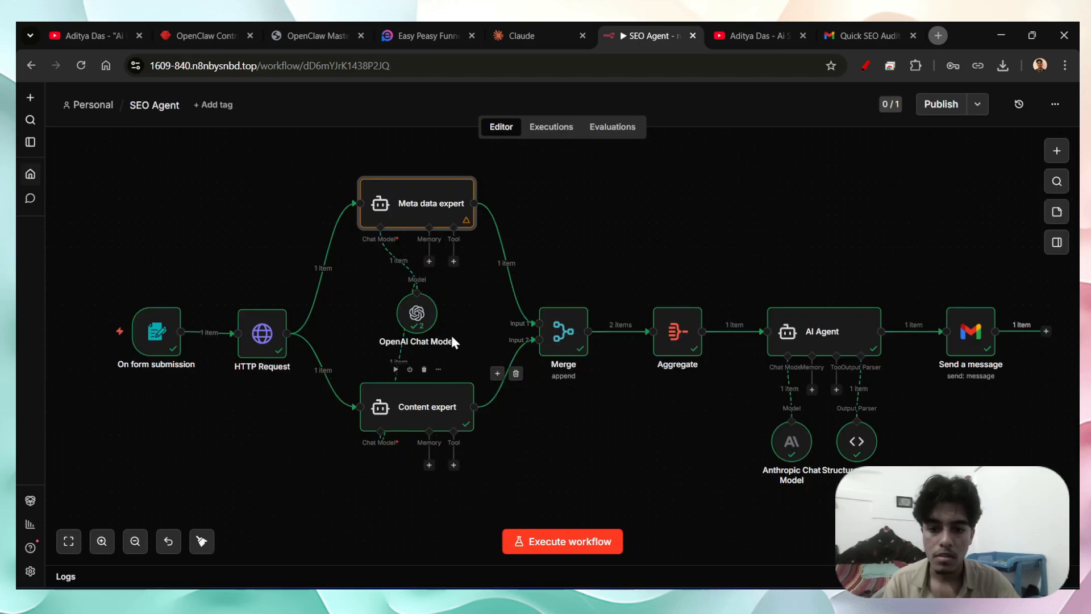
- Delete the shared OpenAI Chat Model, attach a new OpenAI Chat Model to Meta data expert, and place it directly beneath that node
{"action": "left_click", "coordinate": [414, 280]}
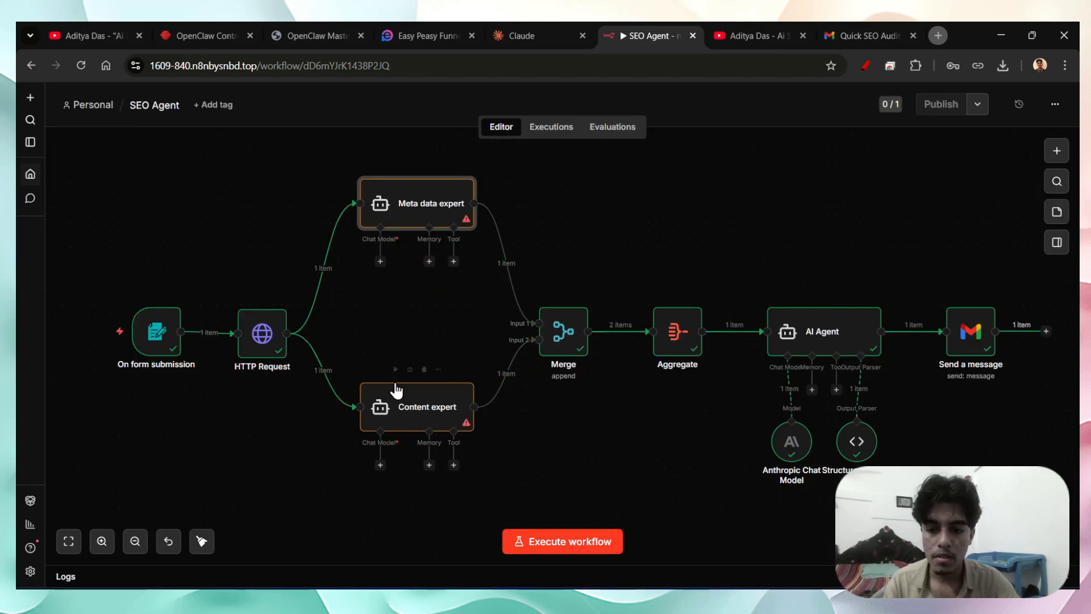
{"action": "left_click", "coordinate": [380, 261]}
{"action": "scroll", "coordinate": [823, 343], "scroll_direction": "down", "scroll_amount": 5}
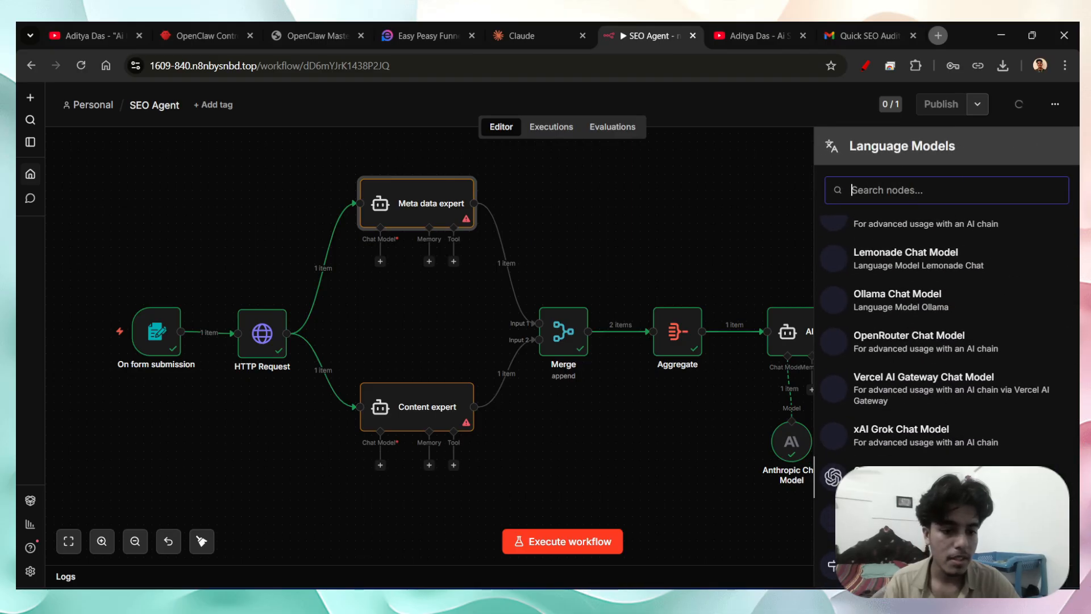
{"action": "left_click", "coordinate": [881, 477]}
{"action": "left_click", "coordinate": [20, 197]}
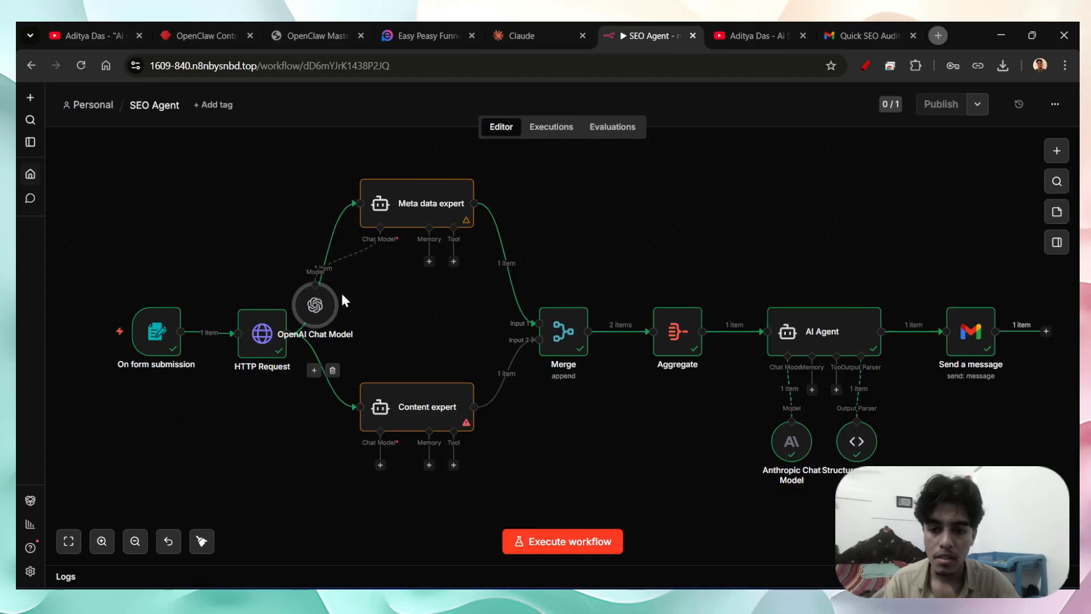
{"action": "left_click_drag", "start_coordinate": [312, 301], "coordinate": [373, 279]}
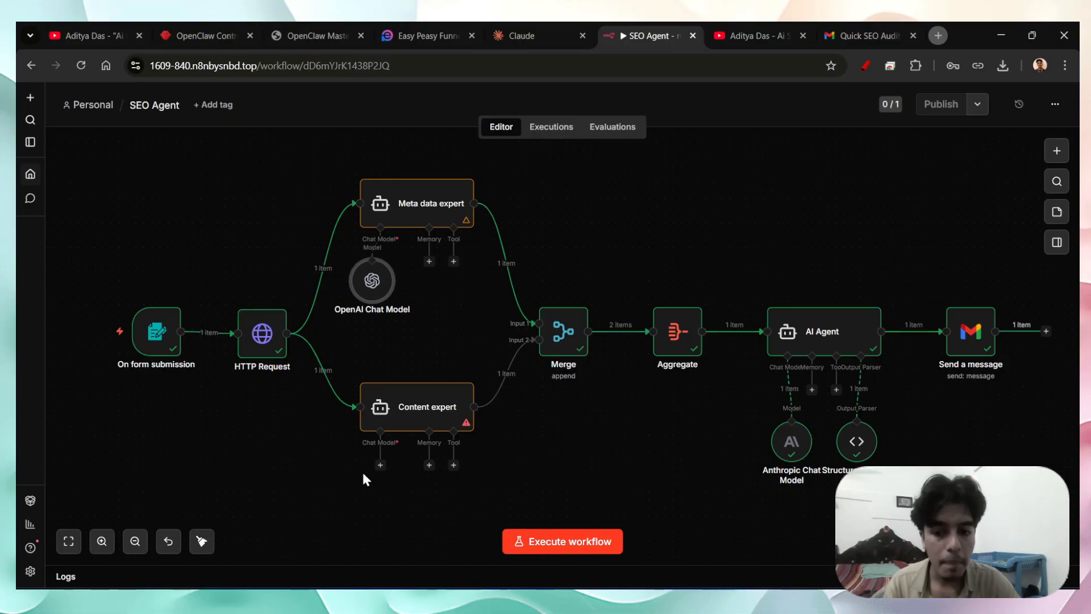
- Attach a separate OpenAI Chat Model to the Content expert node
{"action": "left_click", "coordinate": [381, 465]}
{"action": "scroll", "coordinate": [923, 430], "scroll_direction": "down", "scroll_amount": 5}
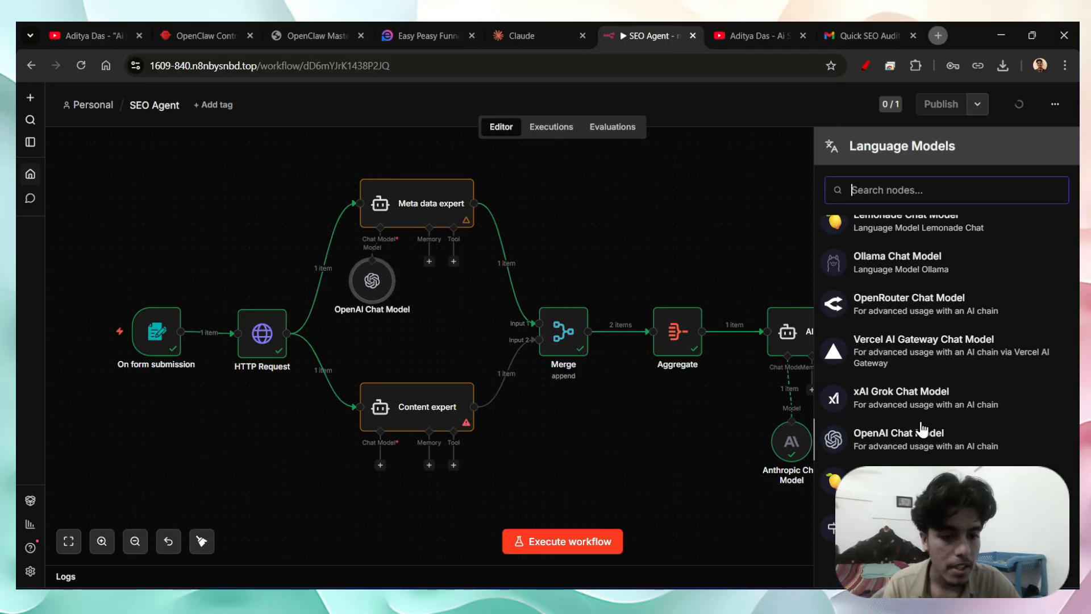
{"action": "left_click", "coordinate": [920, 449]}
{"action": "left_click", "coordinate": [23, 238]}
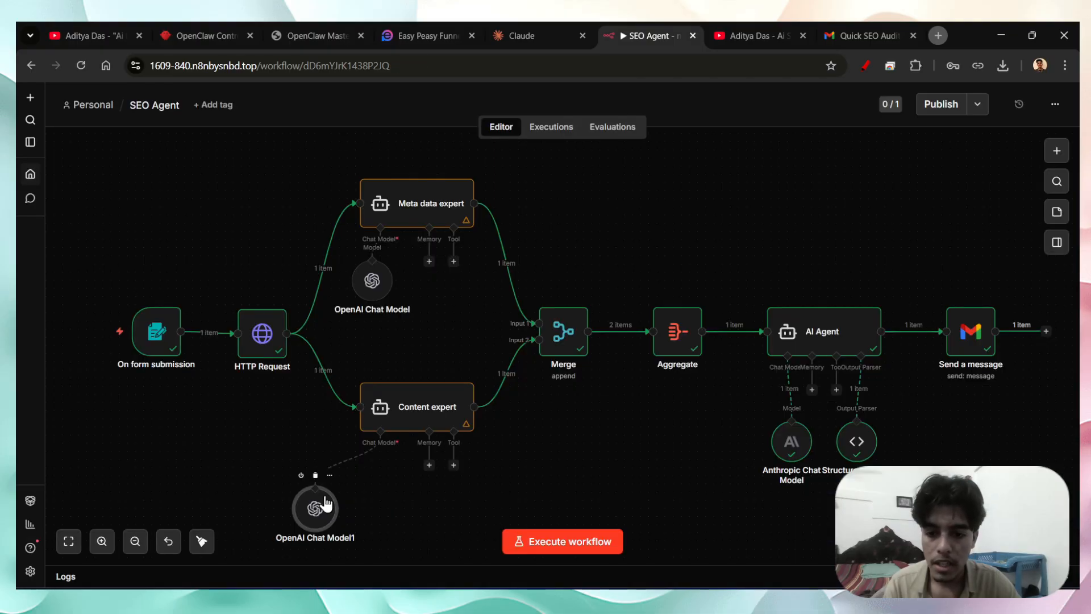
- Remove the second chat model, place the first OpenAI Chat Model between the two experts, and connect it to Content expert as well
{"action": "left_click_drag", "start_coordinate": [323, 502], "coordinate": [373, 313]}
{"action": "left_click", "coordinate": [372, 459]}
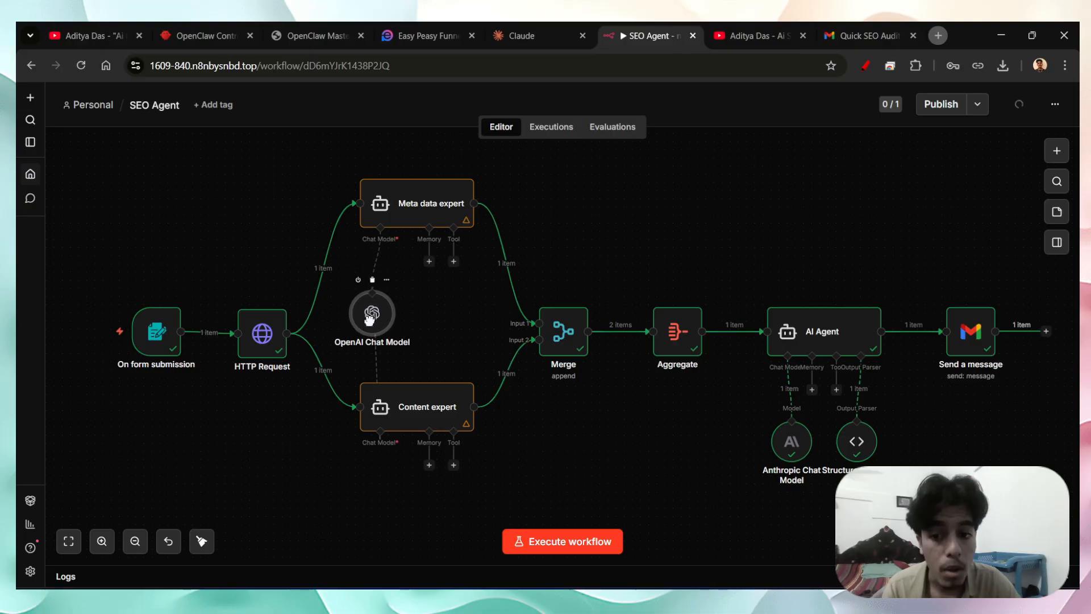
- Move the Merge and Aggregate nodes slightly up and closer to the expert agents, keeping them aligned in a row
{"action": "left_click_drag", "start_coordinate": [570, 334], "coordinate": [555, 312]}
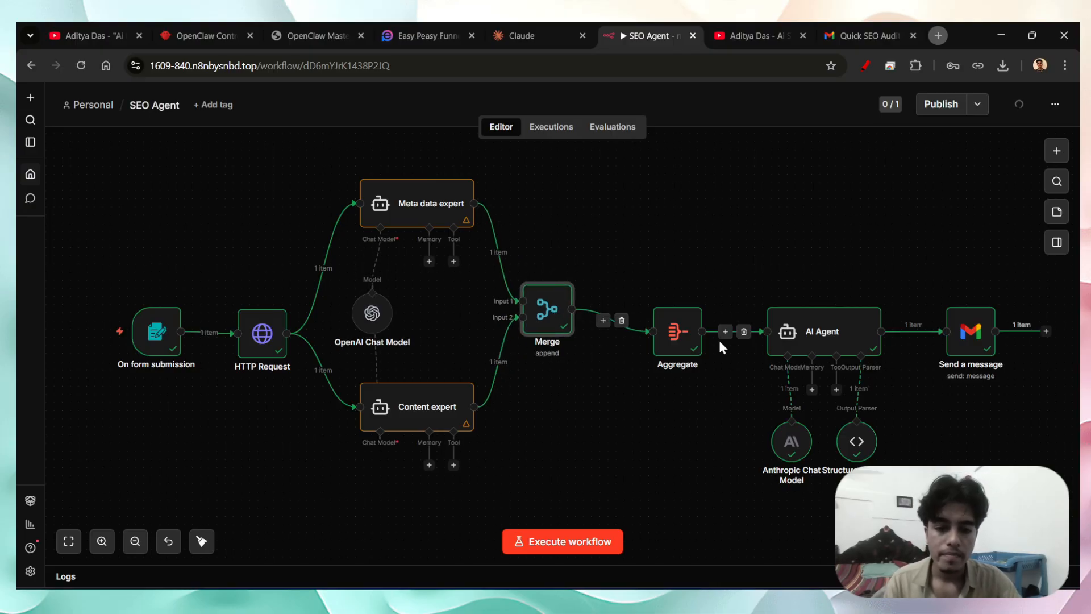
{"action": "left_click_drag", "start_coordinate": [675, 340], "coordinate": [651, 316]}
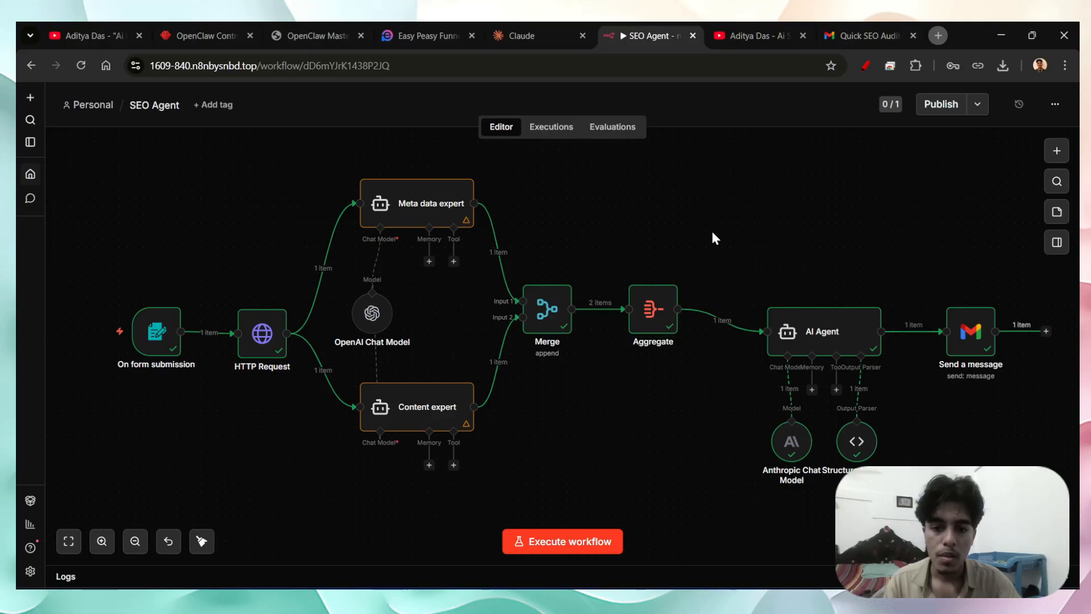
{"action": "left_click", "coordinate": [132, 589]}
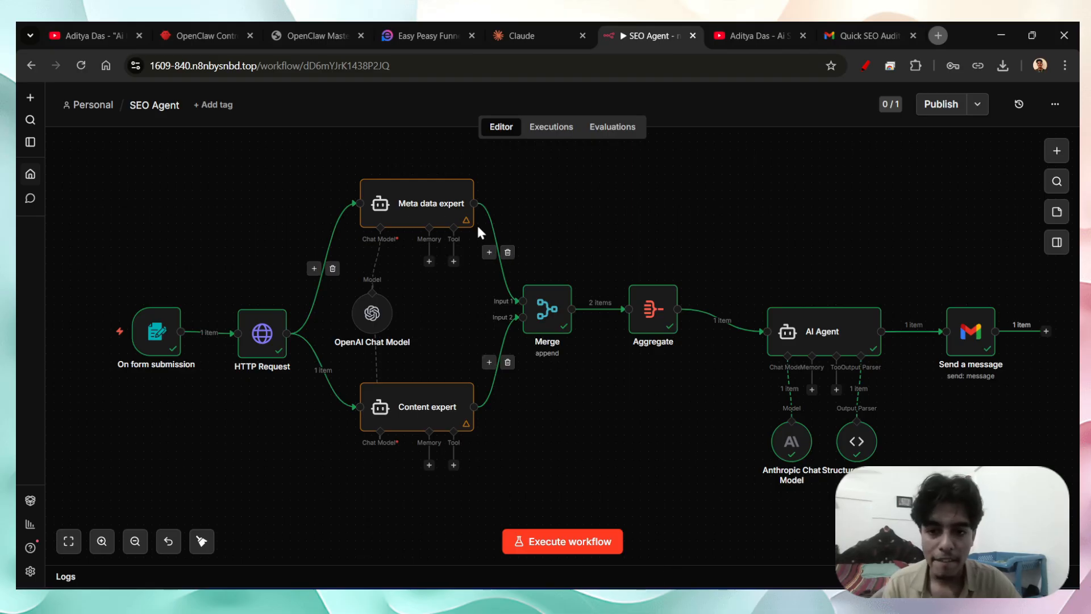
{"action": "left_click", "coordinate": [439, 208]}
{"action": "left_click", "coordinate": [710, 520]}
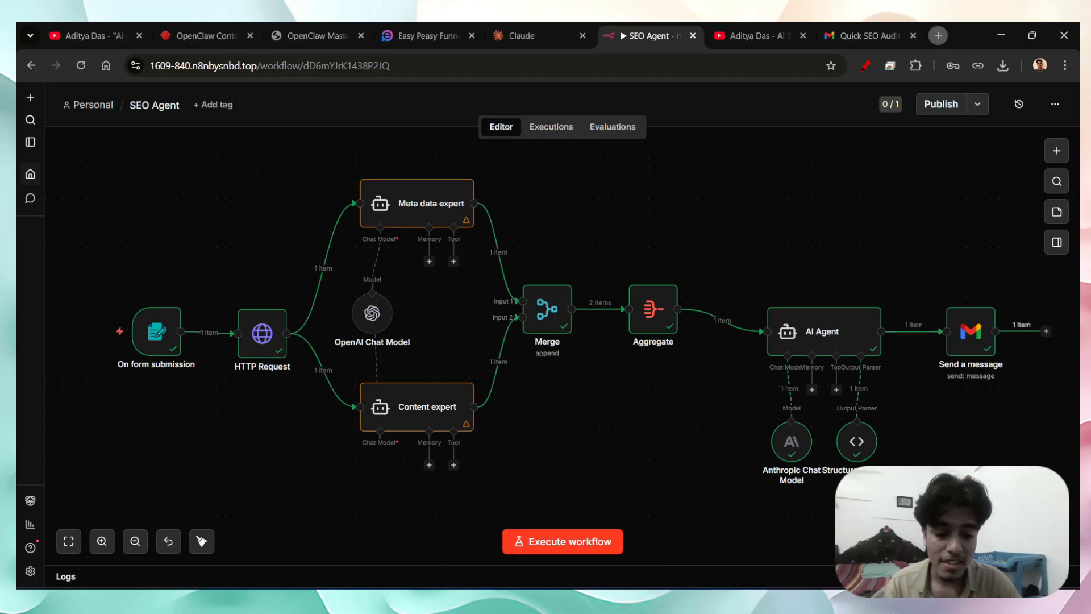
{"action": "left_click", "coordinate": [733, 589]}
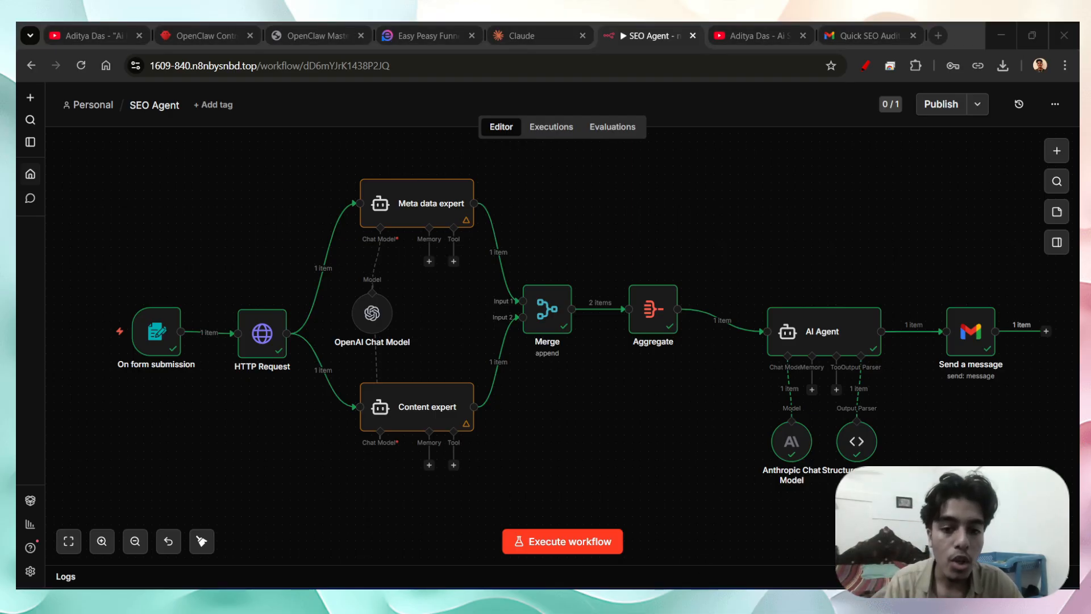
{"action": "mouse_move", "coordinate": [728, 589]}
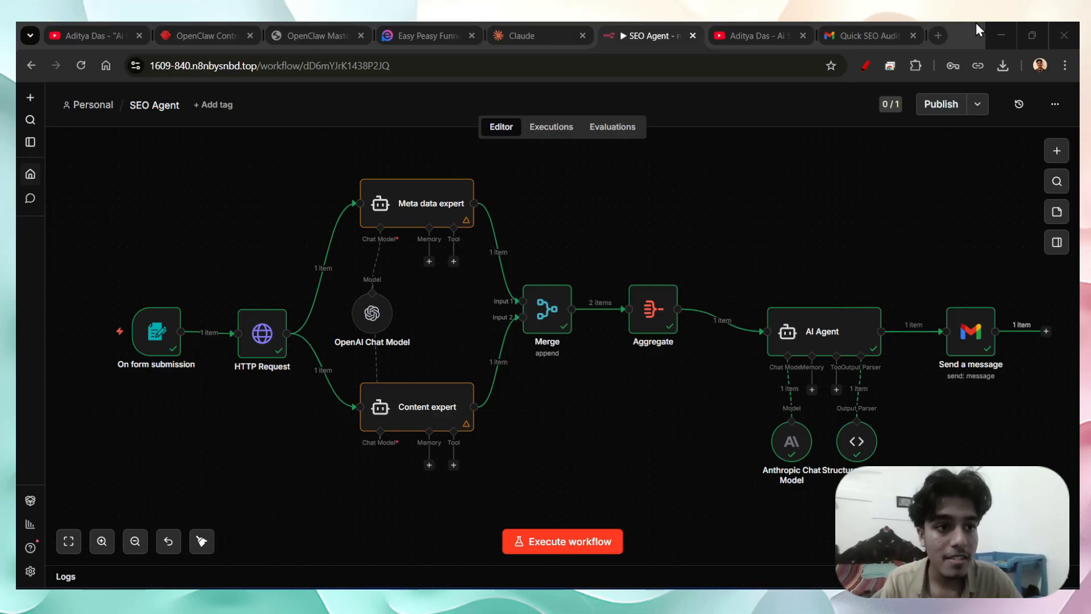
- Review the SEO outputs of the Meta data expert and Content expert nodes in turn, and return to the canvas
{"action": "double_click", "coordinate": [425, 202]}
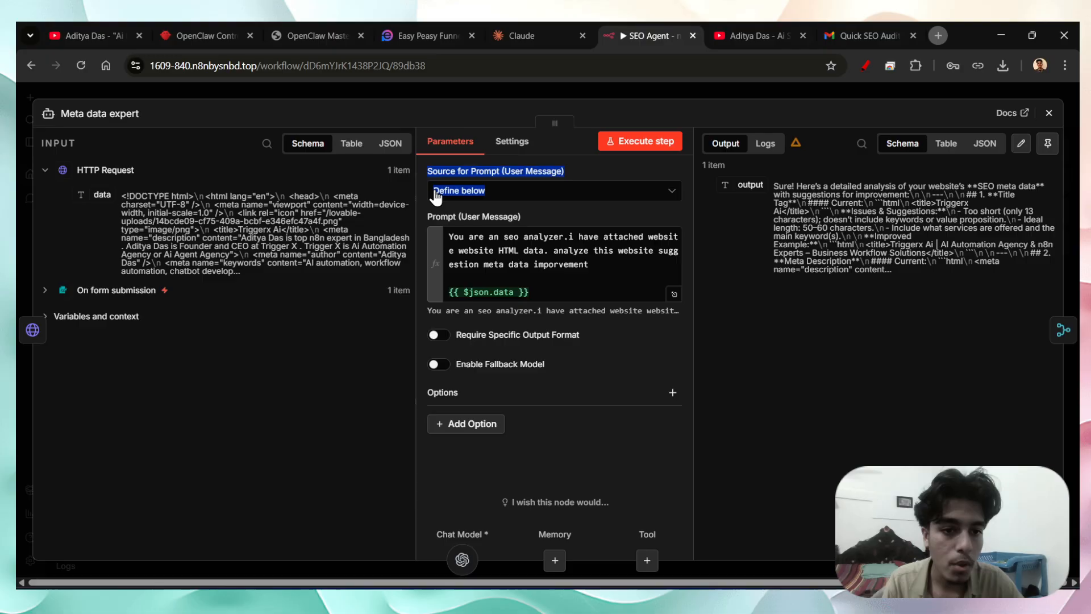
{"action": "left_click", "coordinate": [837, 195]}
{"action": "left_click_drag", "start_coordinate": [776, 187], "coordinate": [904, 299]}
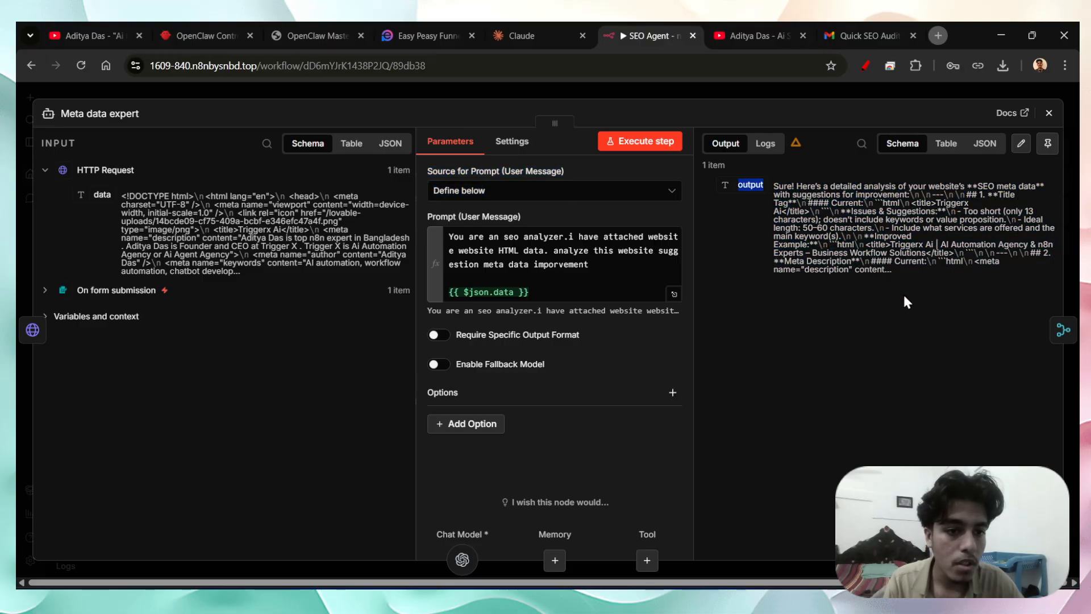
{"action": "left_click", "coordinate": [854, 299]}
{"action": "left_click", "coordinate": [22, 108]}
{"action": "double_click", "coordinate": [418, 423]}
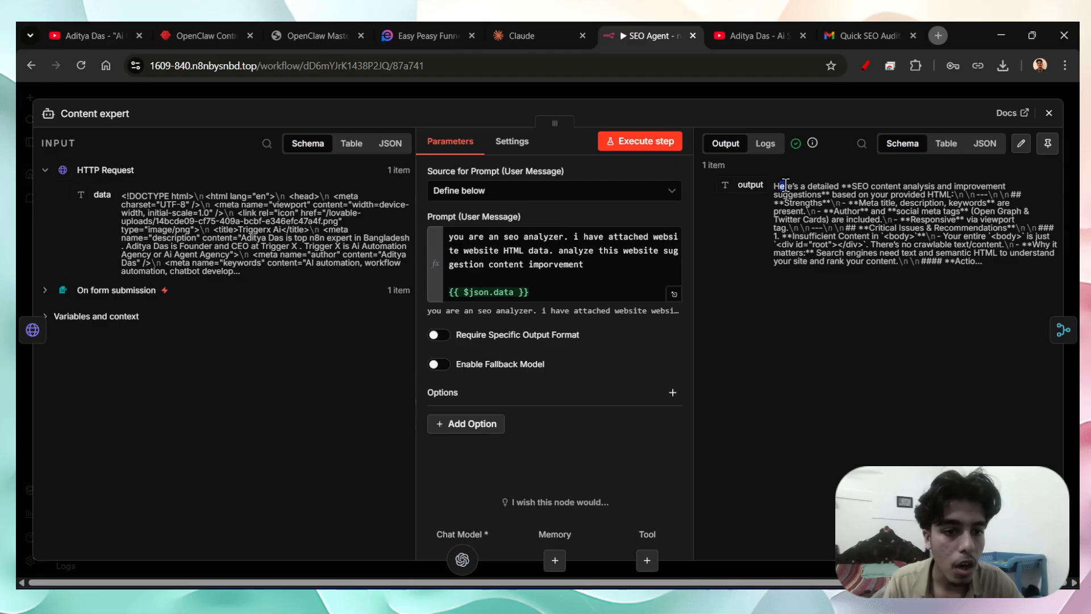
{"action": "left_click", "coordinate": [16, 239]}
{"action": "left_click", "coordinate": [747, 588]}
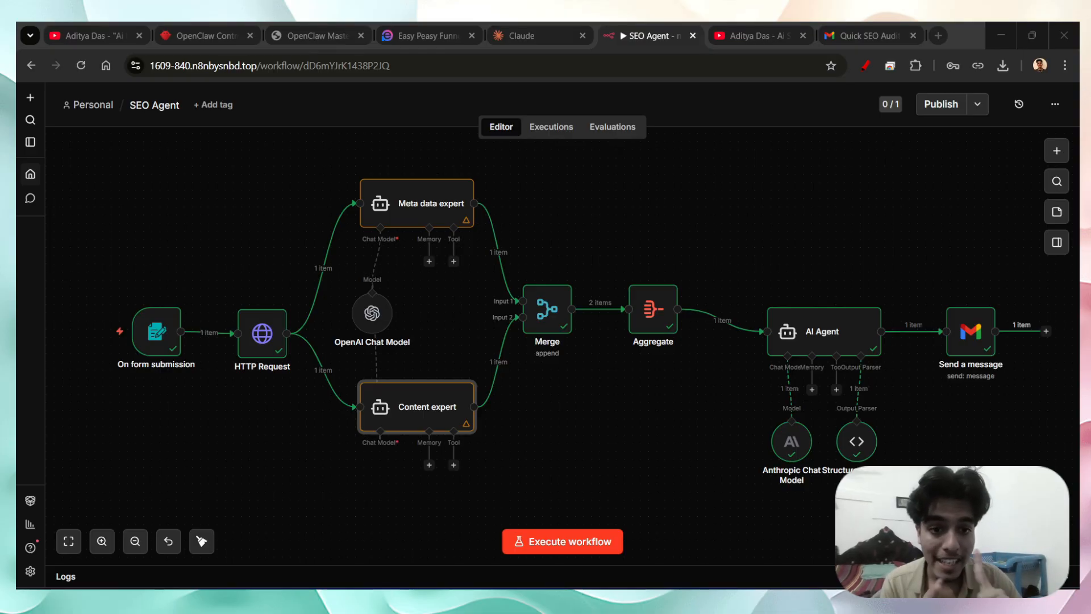
- Review the SEO audit email in Gmail, and return to the SEO Agent workflow
{"action": "left_click", "coordinate": [975, 27]}
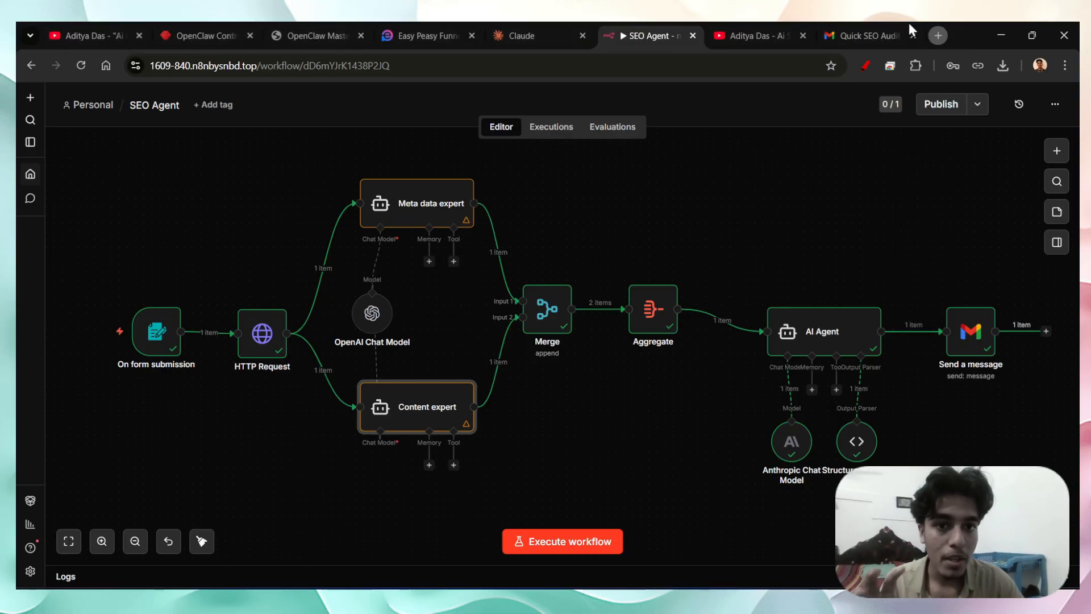
{"action": "left_click", "coordinate": [866, 27]}
{"action": "scroll", "coordinate": [327, 297], "scroll_direction": "down", "scroll_amount": 1}
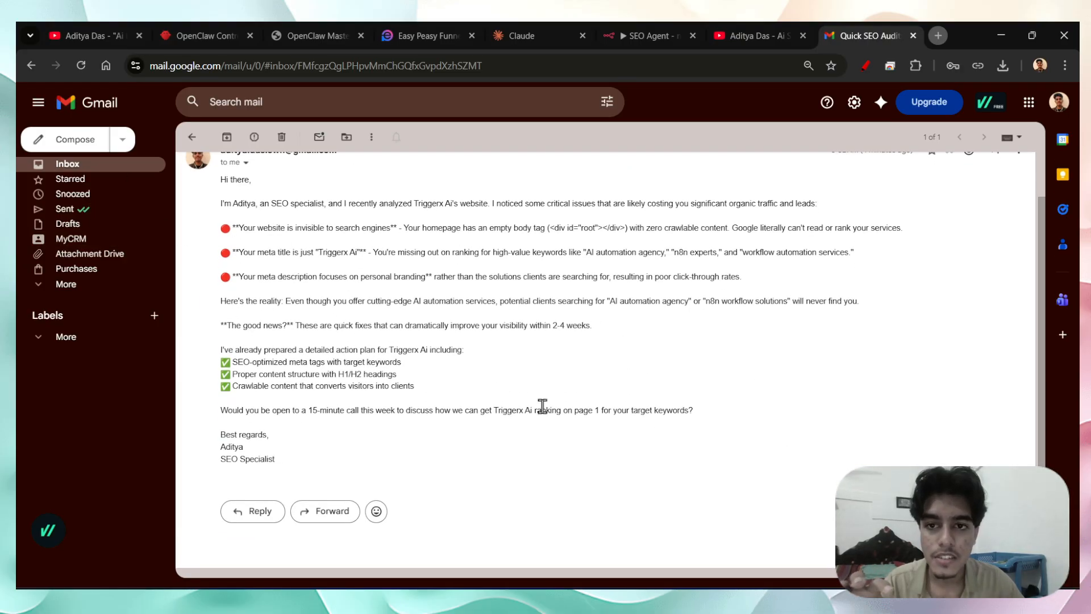
{"action": "left_click", "coordinate": [604, 31]}
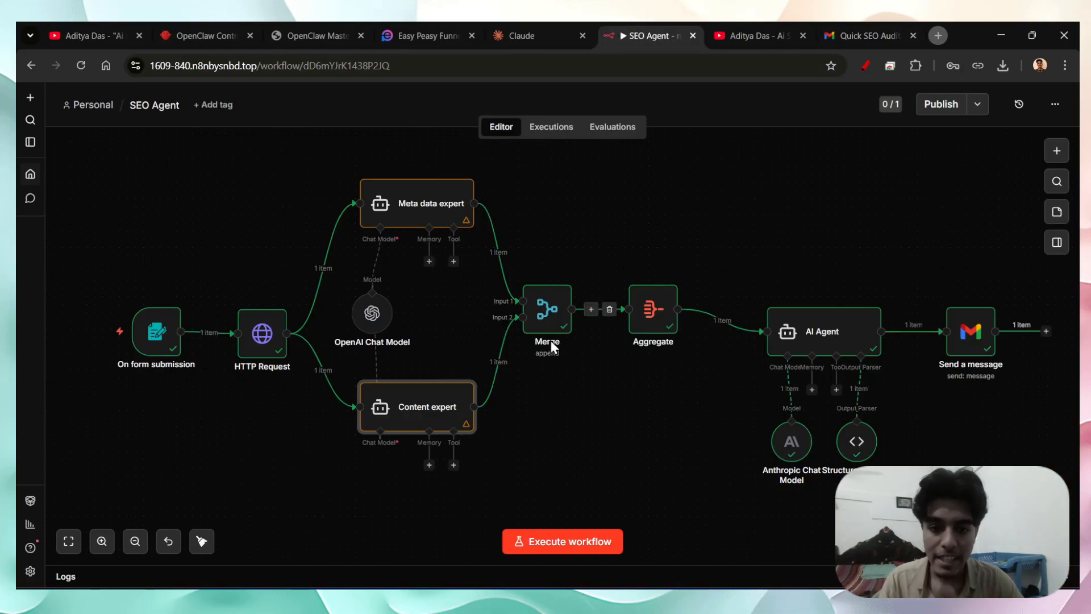
- Try to connect Merge directly to Send a message, with Aggregate detached above AI Agent and the AI Agent link to Send a message removed
{"action": "left_click_drag", "start_coordinate": [547, 316], "coordinate": [537, 316]}
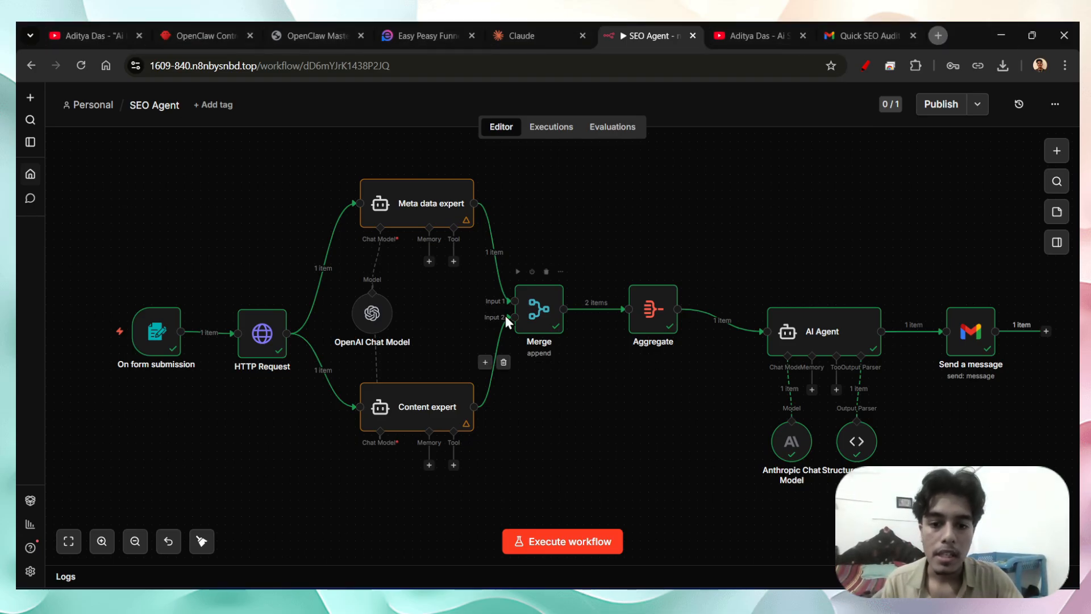
{"action": "left_click", "coordinate": [605, 310]}
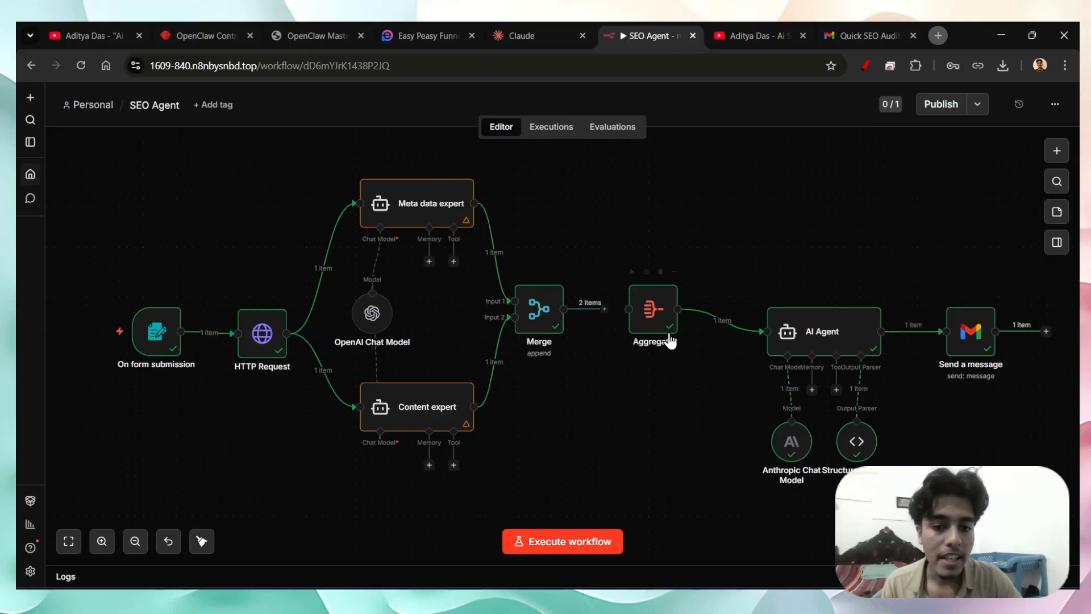
{"action": "left_click_drag", "start_coordinate": [649, 324], "coordinate": [746, 269]}
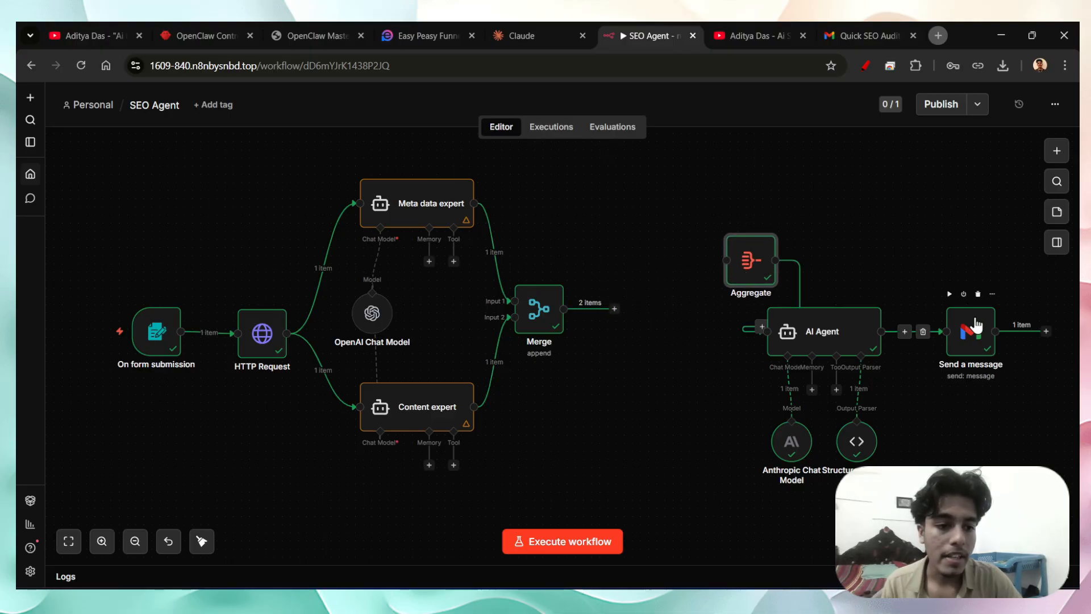
{"action": "left_click", "coordinate": [923, 331]}
{"action": "left_click_drag", "start_coordinate": [973, 328], "coordinate": [649, 324]}
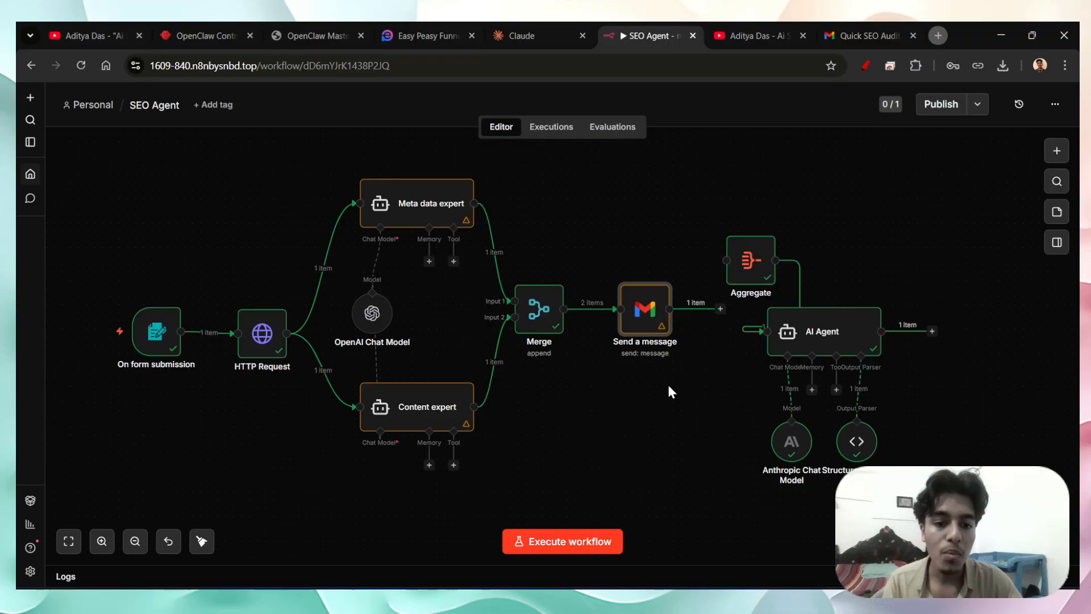
- Restore the original chain by placing Aggregate back between Merge and AI Agent and reconnecting Send a message after AI Agent
{"action": "left_click_drag", "start_coordinate": [647, 309], "coordinate": [667, 335]}
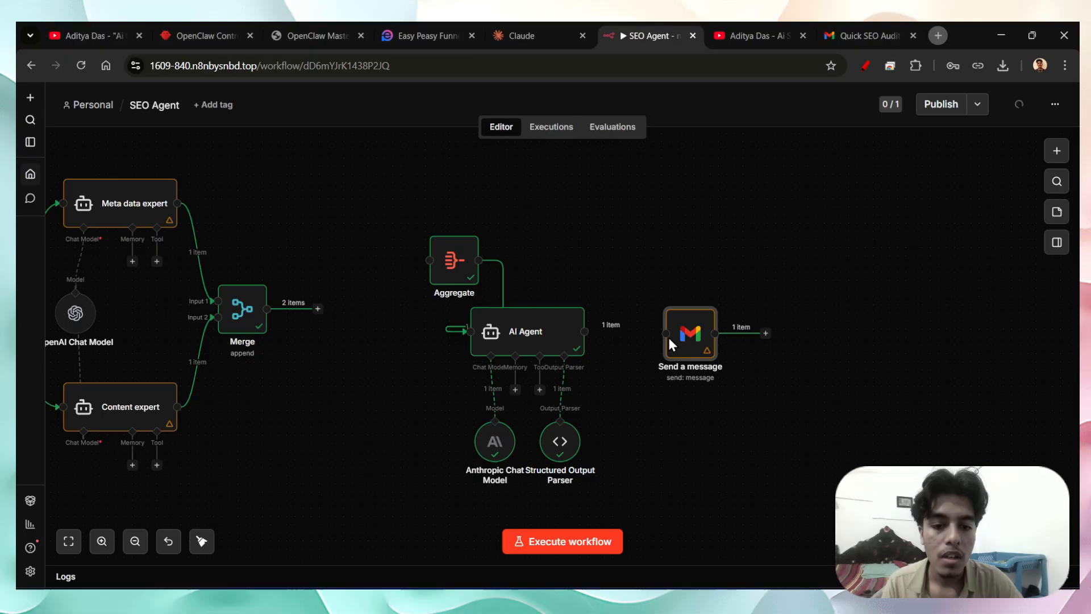
{"action": "left_click_drag", "start_coordinate": [475, 277], "coordinate": [339, 317]}
{"action": "scroll", "coordinate": [941, 380], "scroll_direction": "left", "scroll_amount": 5}
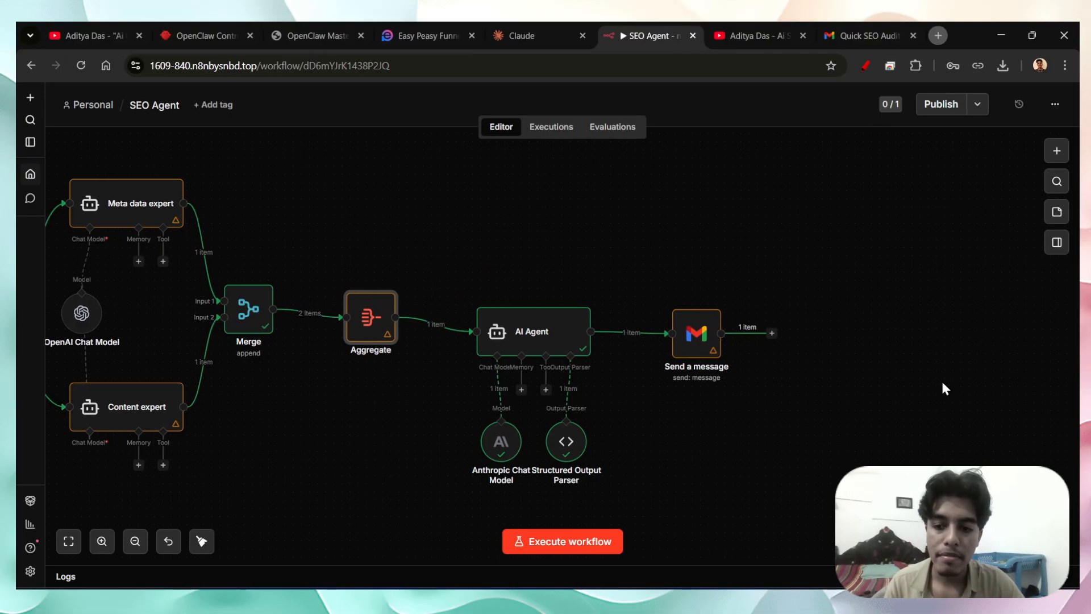
- Tidy up the workflow so all nodes from the form trigger to Send a message are aligned automatically
{"action": "scroll", "coordinate": [851, 355], "scroll_direction": "left", "scroll_amount": 1}
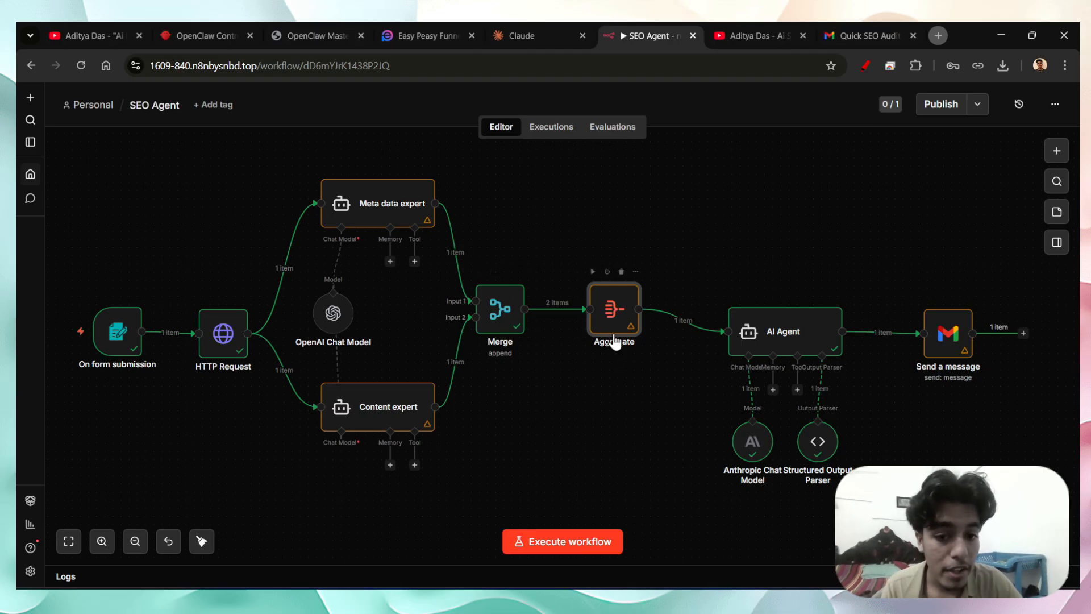
{"action": "left_click_drag", "start_coordinate": [619, 320], "coordinate": [610, 328]}
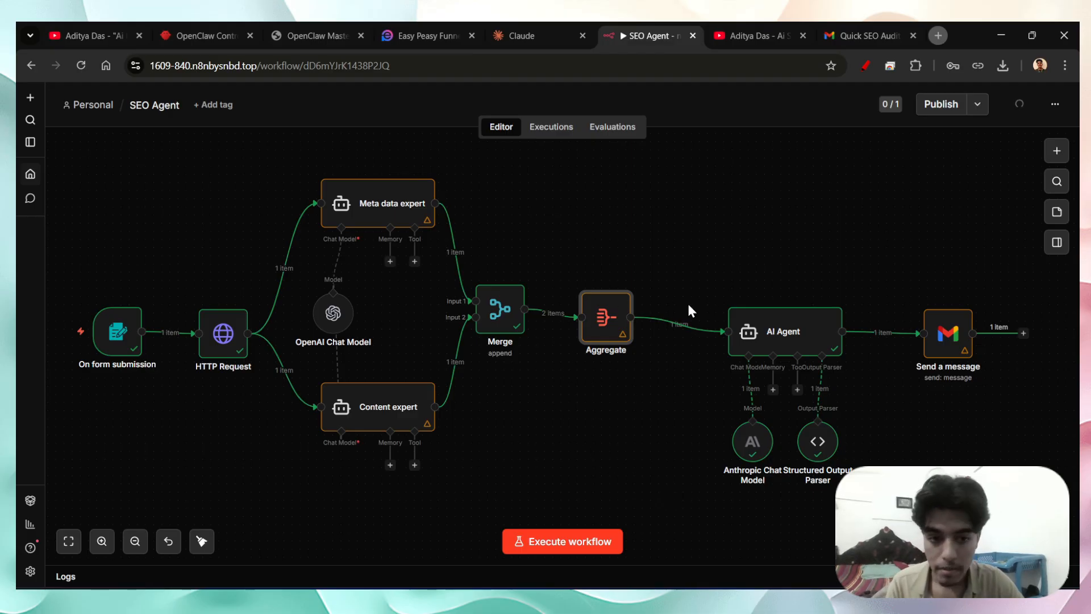
{"action": "scroll", "coordinate": [687, 306], "scroll_direction": "up", "scroll_amount": 10}
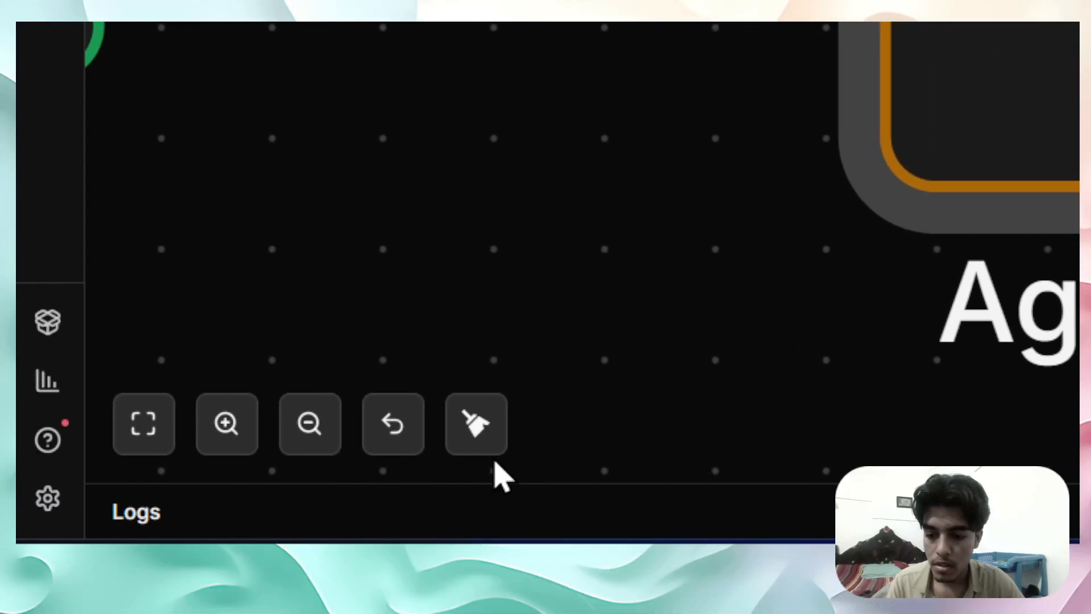
{"action": "left_click", "coordinate": [487, 437]}
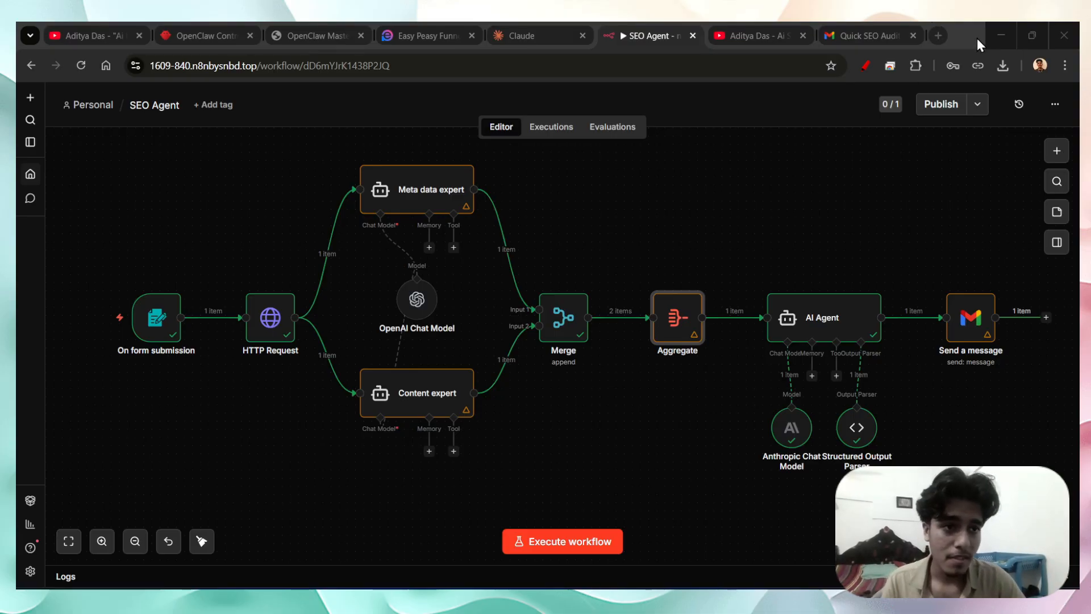
- Open the AI Agent's prompt in the expression editor and review the part about the two agents' metadata and content responses
{"action": "left_click", "coordinate": [711, 215]}
{"action": "double_click", "coordinate": [818, 332]}
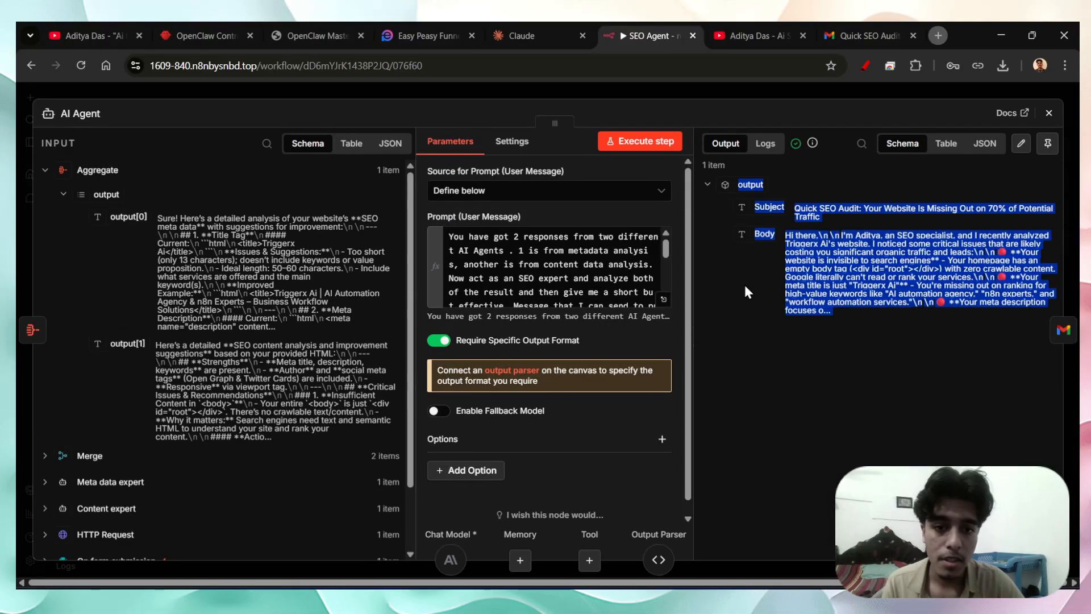
{"action": "left_click", "coordinate": [669, 303]}
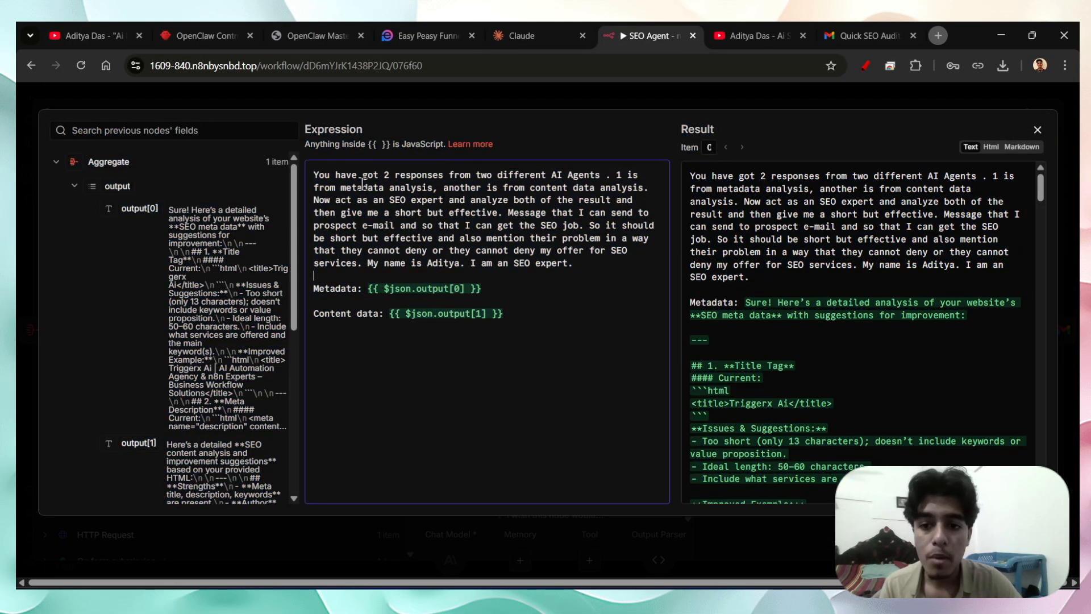
{"action": "left_click_drag", "start_coordinate": [391, 175], "coordinate": [601, 174]}
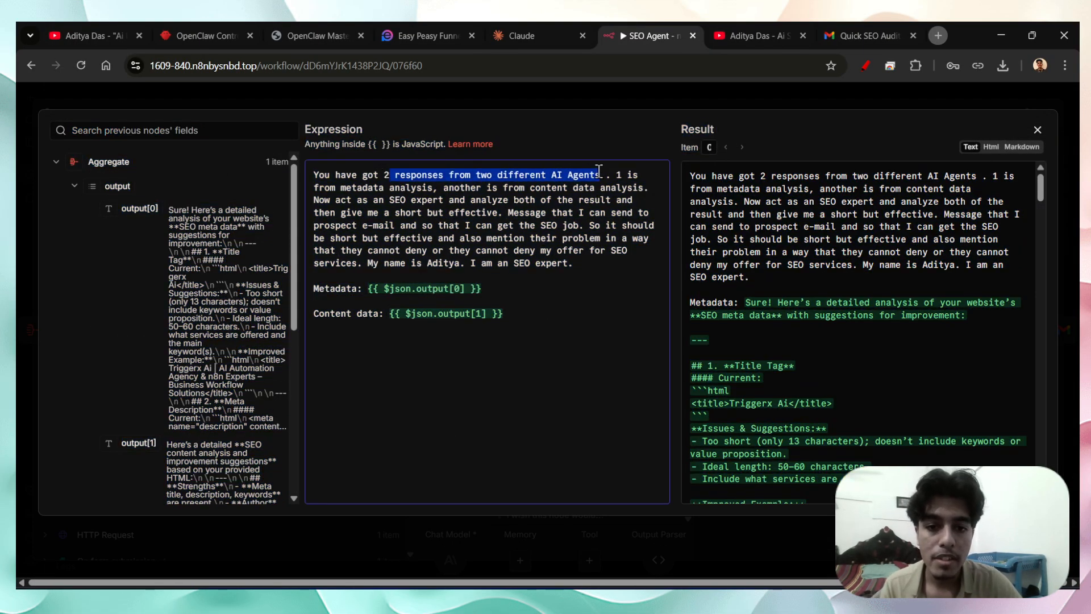
{"action": "left_click", "coordinate": [626, 226]}
{"action": "left_click_drag", "start_coordinate": [340, 191], "coordinate": [618, 188]}
{"action": "left_click", "coordinate": [555, 204]}
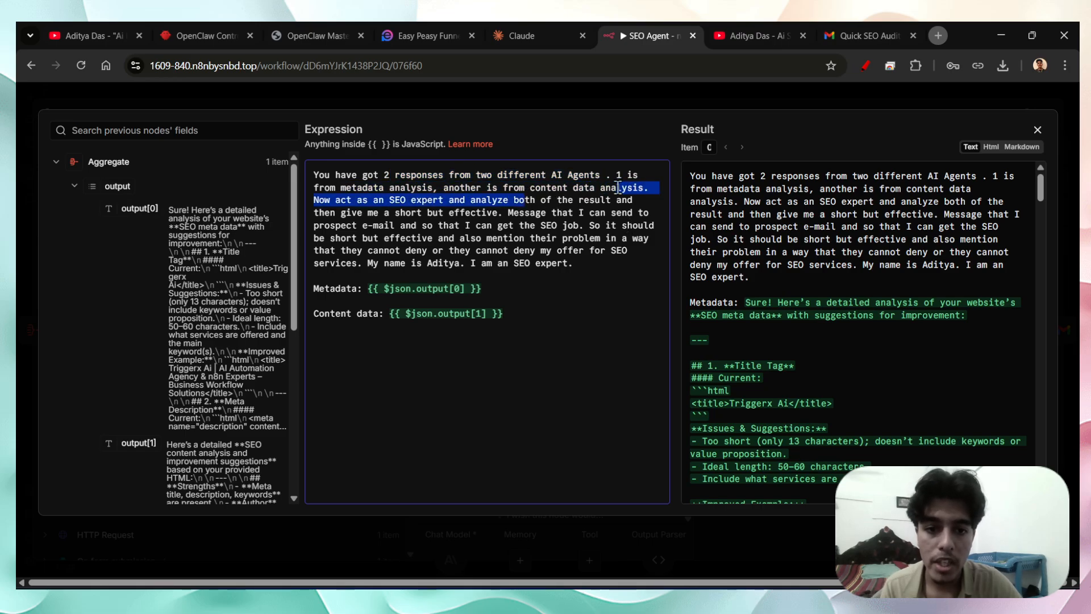
- Review the prompt's SEO expert instructions for writing the prospect email, and close the AI Agent node
{"action": "left_click", "coordinate": [558, 251]}
{"action": "left_click_drag", "start_coordinate": [312, 196], "coordinate": [624, 264]}
{"action": "left_click", "coordinate": [612, 297]}
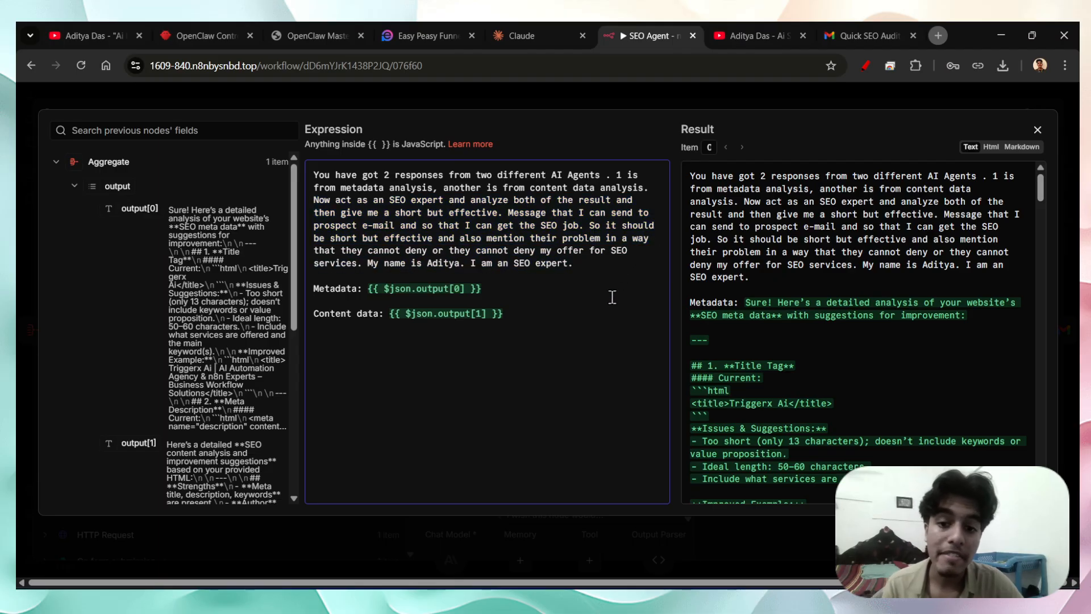
{"action": "key", "text": "alt+Tab"}
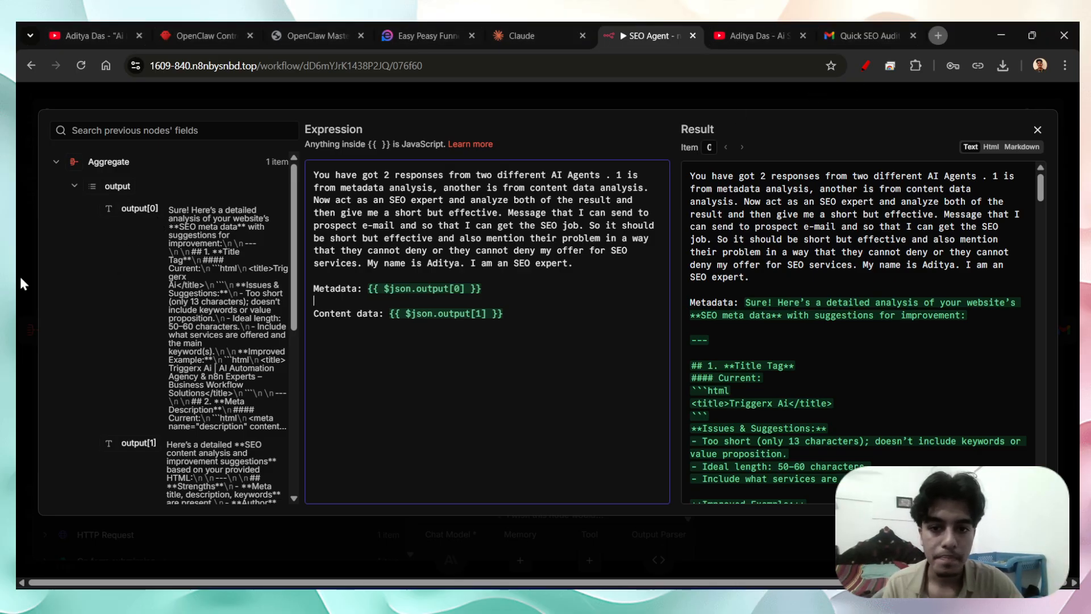
{"action": "left_click", "coordinate": [20, 284]}
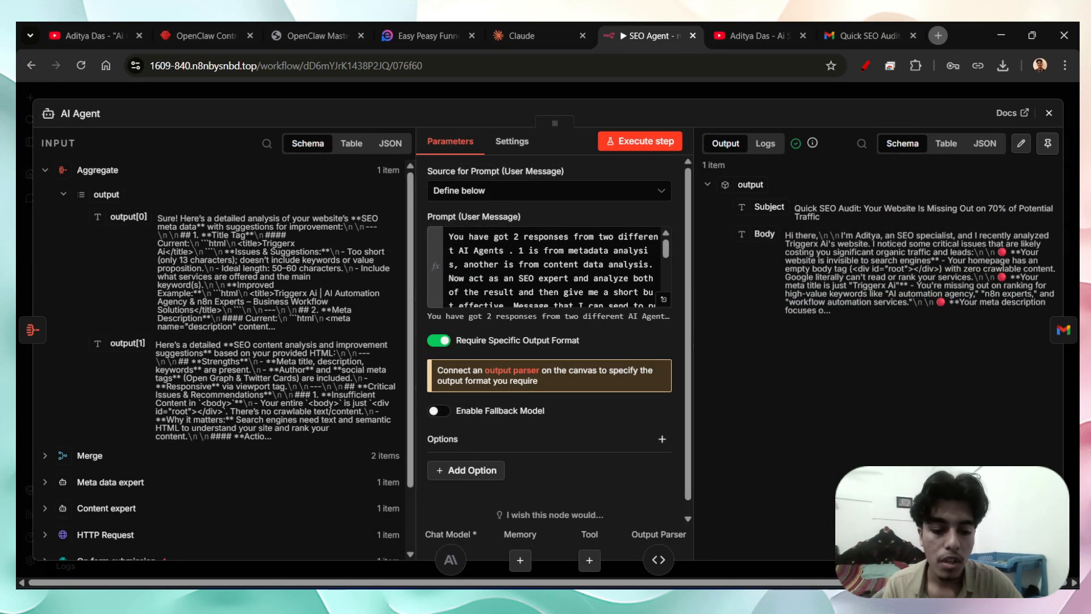
{"action": "key", "text": "alt+Tab"}
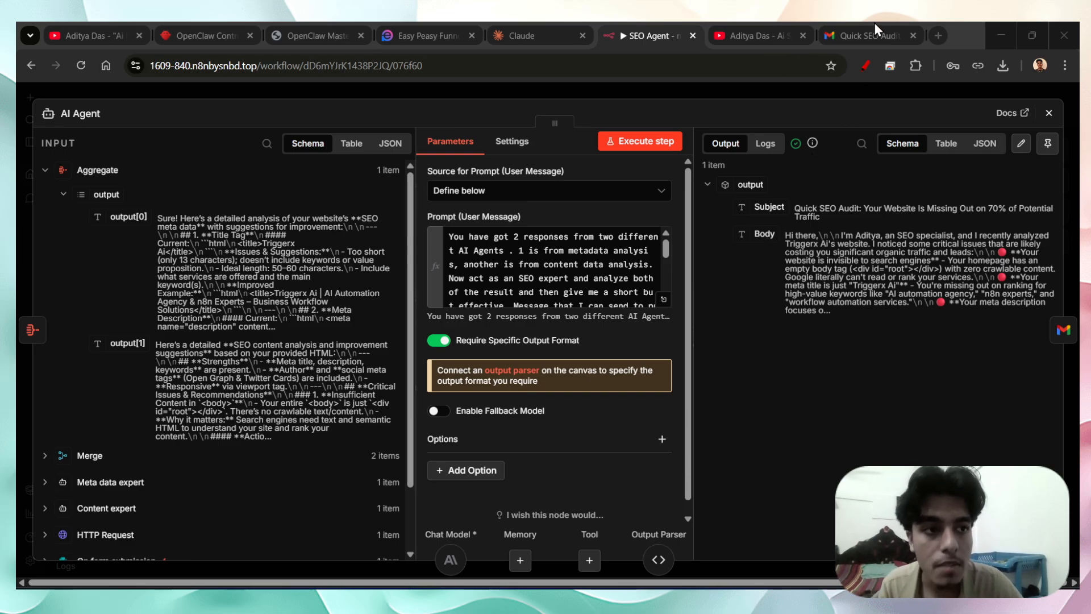
{"action": "left_click", "coordinate": [21, 274]}
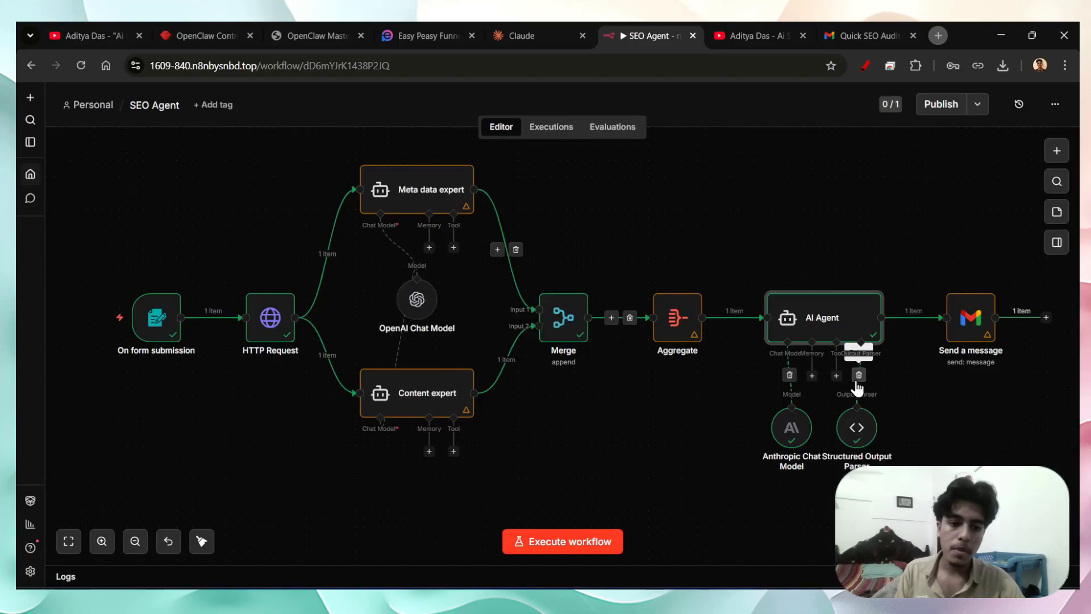
- Spread the Anthropic Chat Model and Structured Output Parser further apart beneath the AI Agent node
{"action": "scroll", "coordinate": [807, 422], "scroll_direction": "down", "scroll_amount": 1}
{"action": "left_click_drag", "start_coordinate": [807, 422], "coordinate": [745, 408]}
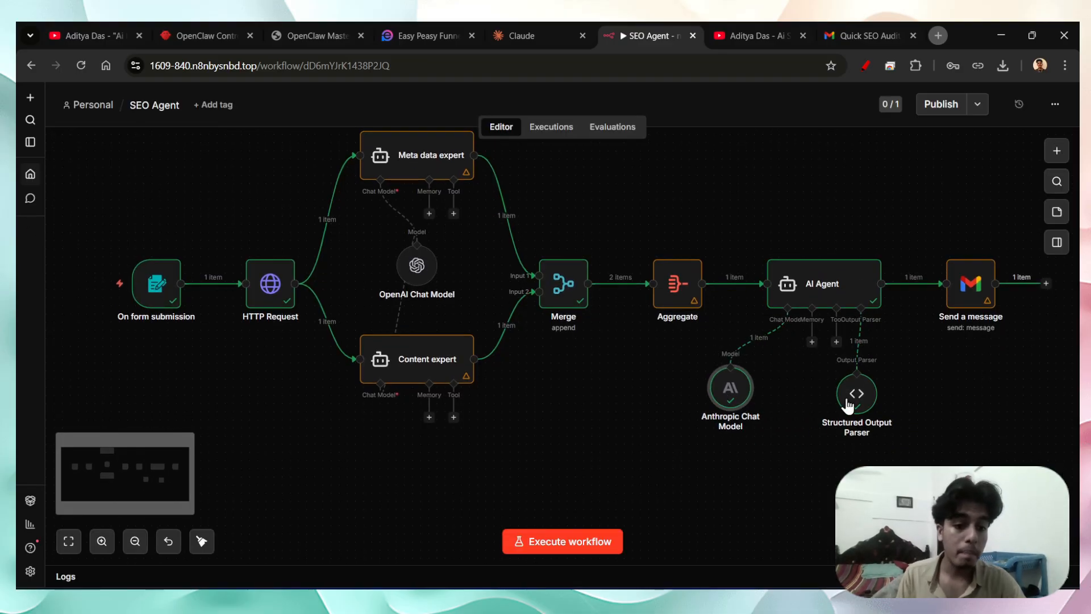
{"action": "left_click_drag", "start_coordinate": [858, 401], "coordinate": [886, 396]}
{"action": "scroll", "coordinate": [886, 396], "scroll_direction": "up", "scroll_amount": 1}
{"action": "scroll", "coordinate": [886, 396], "scroll_direction": "right", "scroll_amount": 1}
{"action": "key", "text": "alt+Tab"}
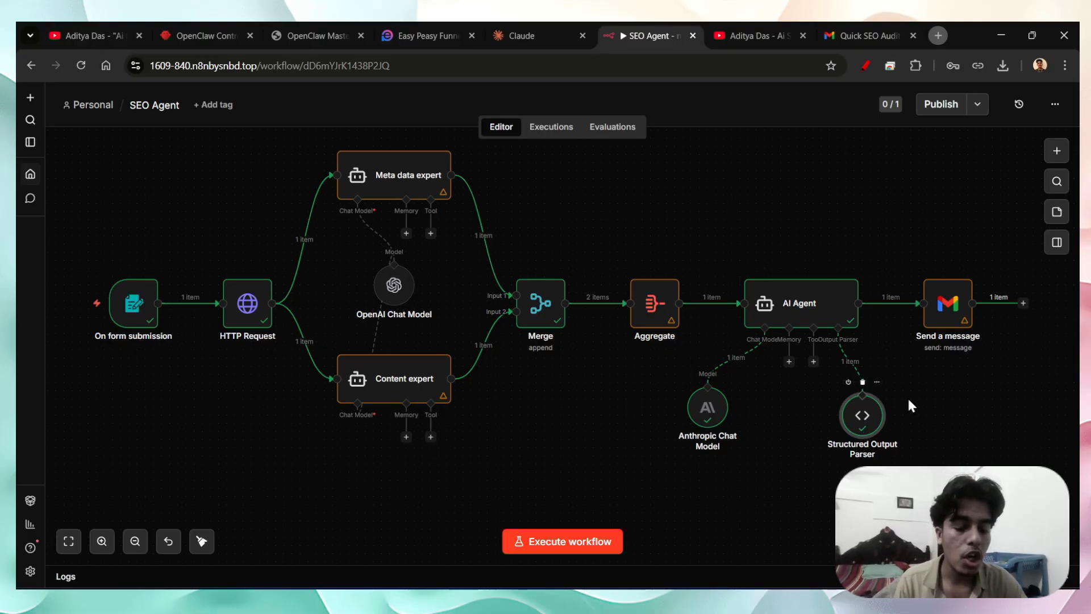
- Check the AI Agent's Require Specific Output Format setting and its Subject and Body output, and return to the canvas
{"action": "double_click", "coordinate": [811, 314]}
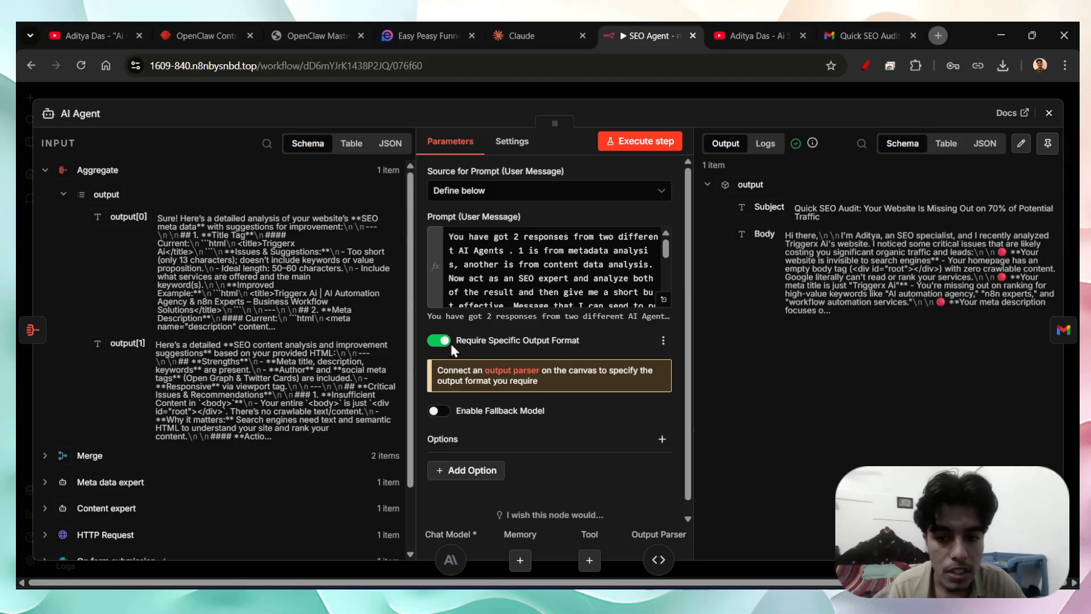
{"action": "left_click", "coordinate": [19, 278]}
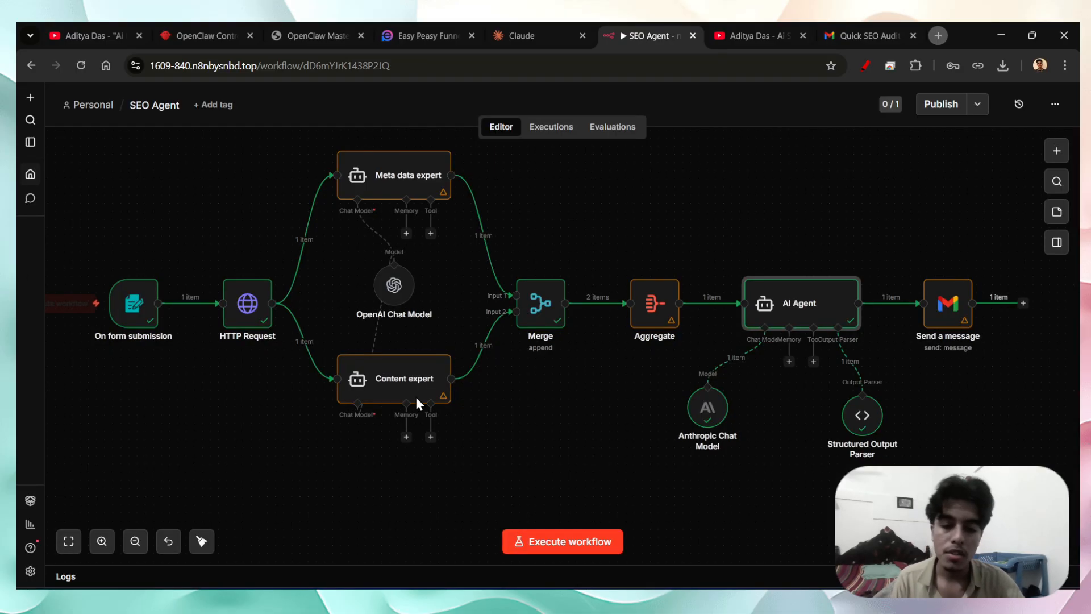
{"action": "double_click", "coordinate": [843, 308]}
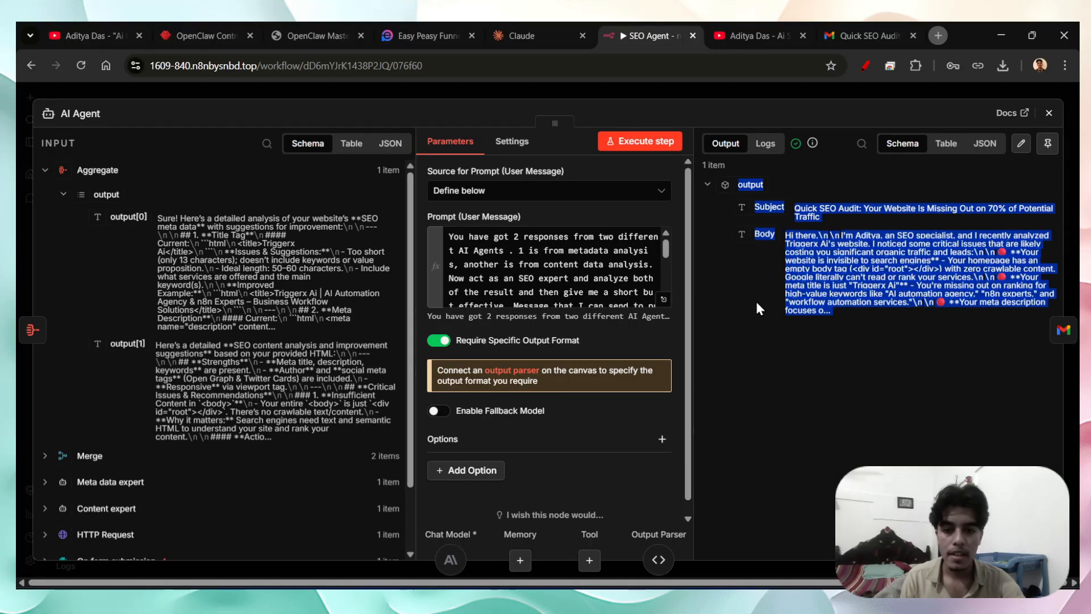
{"action": "key", "text": "Escape"}
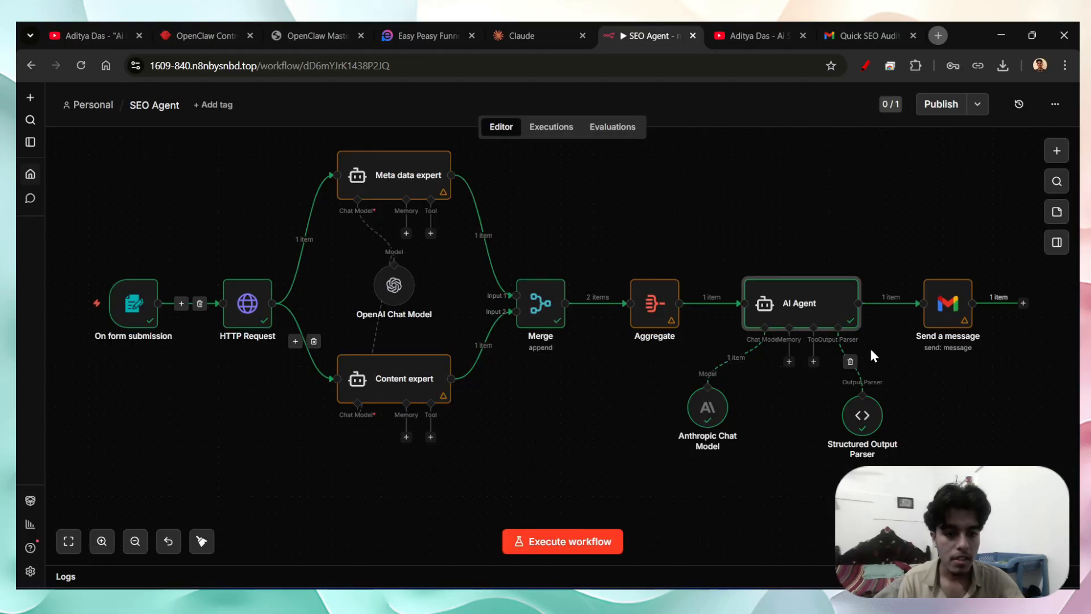
- Review the Structured Output Parser's JSON example with its Subject and Body fields, and return to the canvas
{"action": "double_click", "coordinate": [867, 421]}
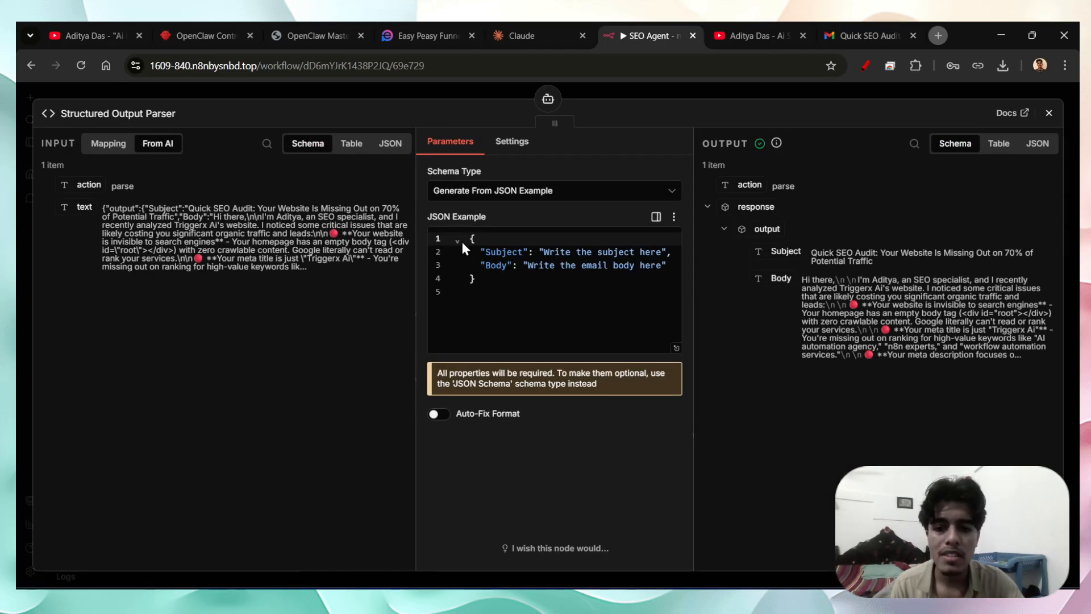
{"action": "left_click_drag", "start_coordinate": [466, 238], "coordinate": [671, 251]}
{"action": "left_click", "coordinate": [522, 306]}
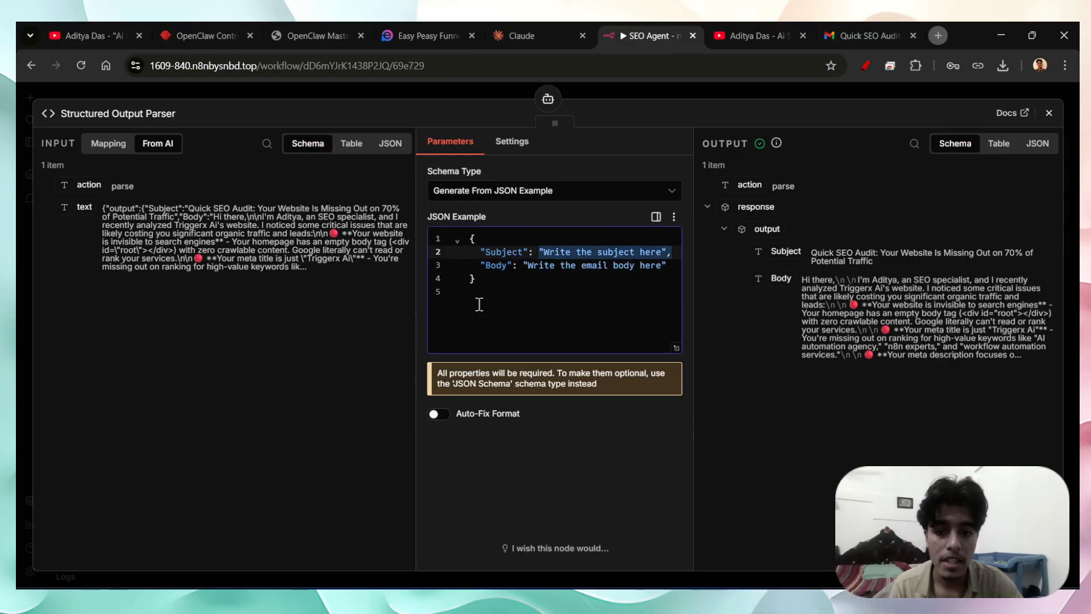
{"action": "left_click_drag", "start_coordinate": [524, 266], "coordinate": [663, 266]}
{"action": "left_click", "coordinate": [662, 295]}
{"action": "left_click", "coordinate": [27, 219]}
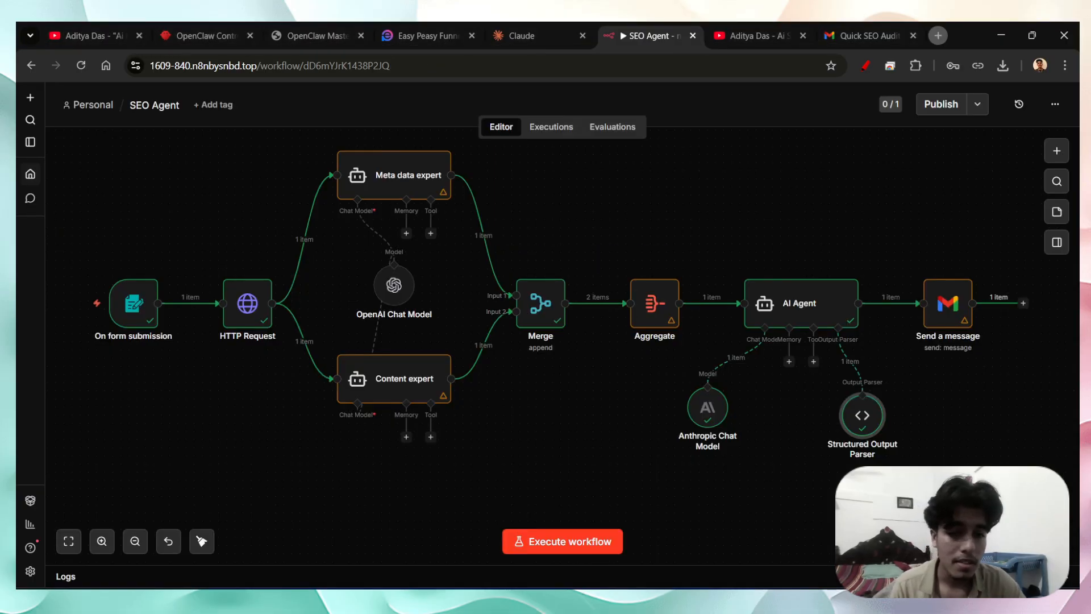
- Open and close the Send a message node, and find Gmail in the list of nodes to add
{"action": "double_click", "coordinate": [943, 327]}
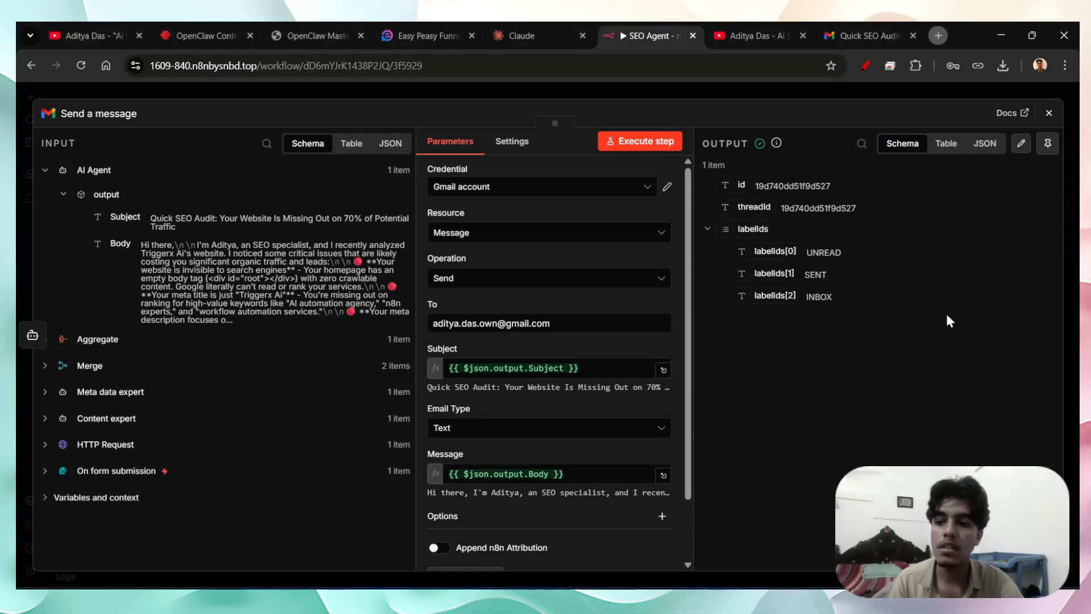
{"action": "left_click", "coordinate": [19, 139]}
{"action": "left_click", "coordinate": [1053, 151]}
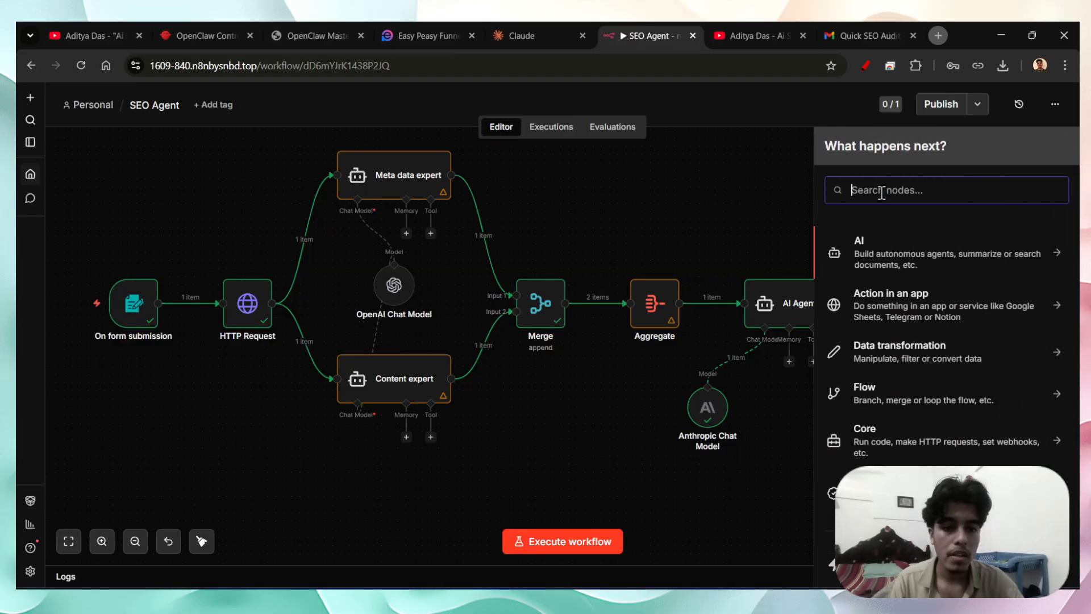
{"action": "type", "text": "Gami"}
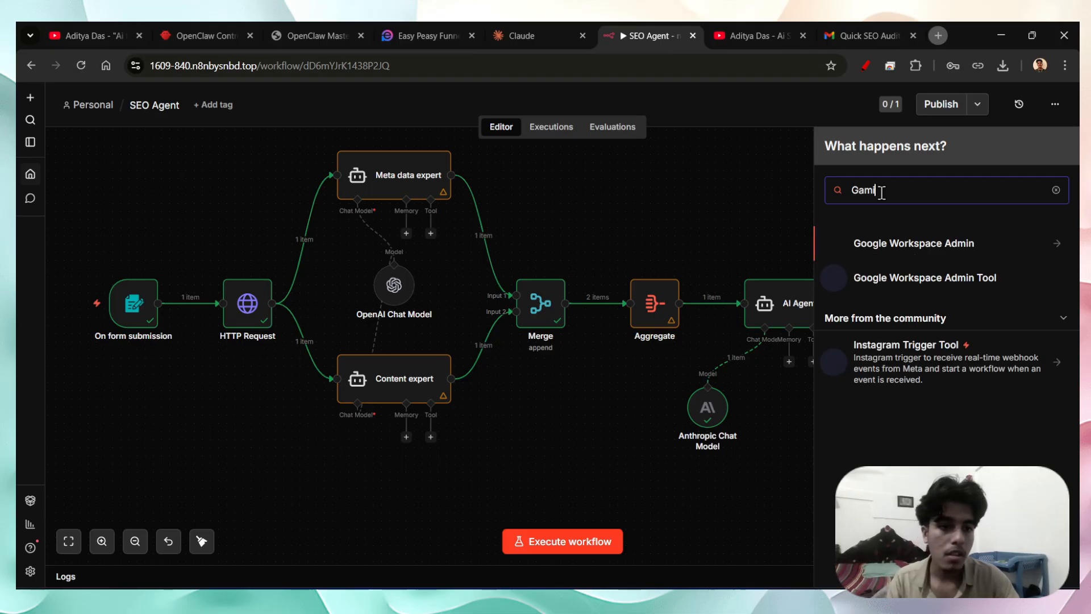
{"action": "key", "text": "BackSpace"}
{"action": "key", "text": "BackSpace"}
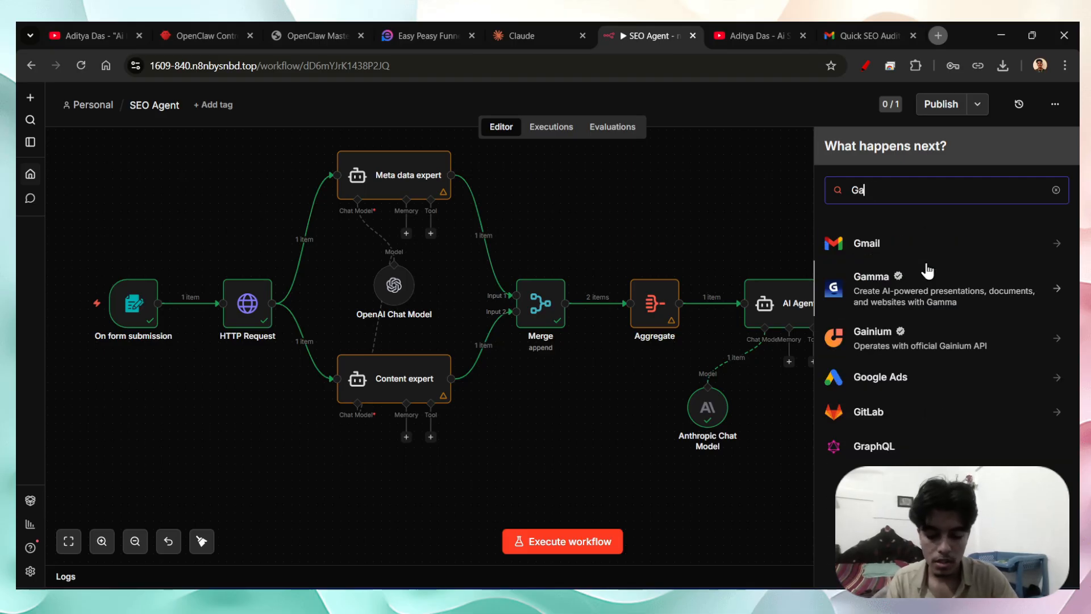
{"action": "left_click", "coordinate": [896, 243]}
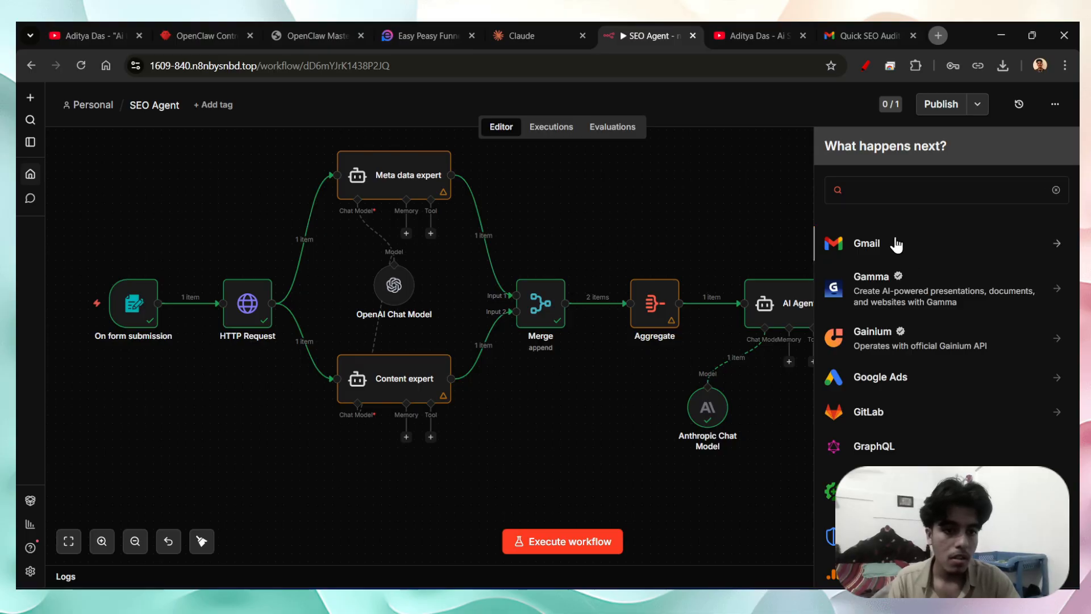
- Look through the Gmail actions for Send a message, and return to the canvas without adding a node
{"action": "scroll", "coordinate": [896, 369], "scroll_direction": "down", "scroll_amount": 5}
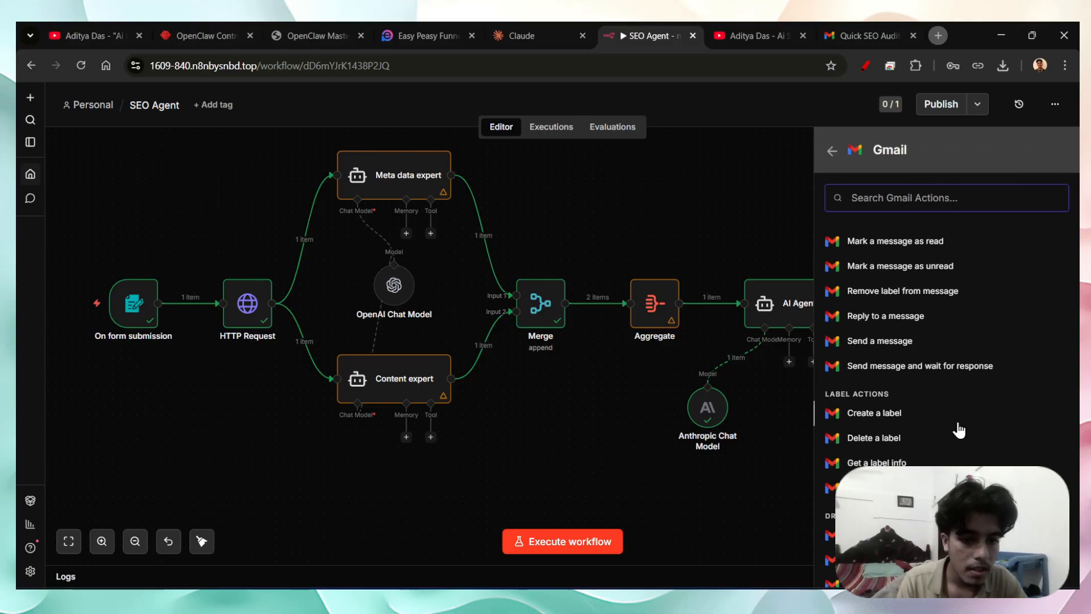
{"action": "scroll", "coordinate": [903, 426], "scroll_direction": "down", "scroll_amount": 2}
{"action": "scroll", "coordinate": [909, 420], "scroll_direction": "up", "scroll_amount": 8}
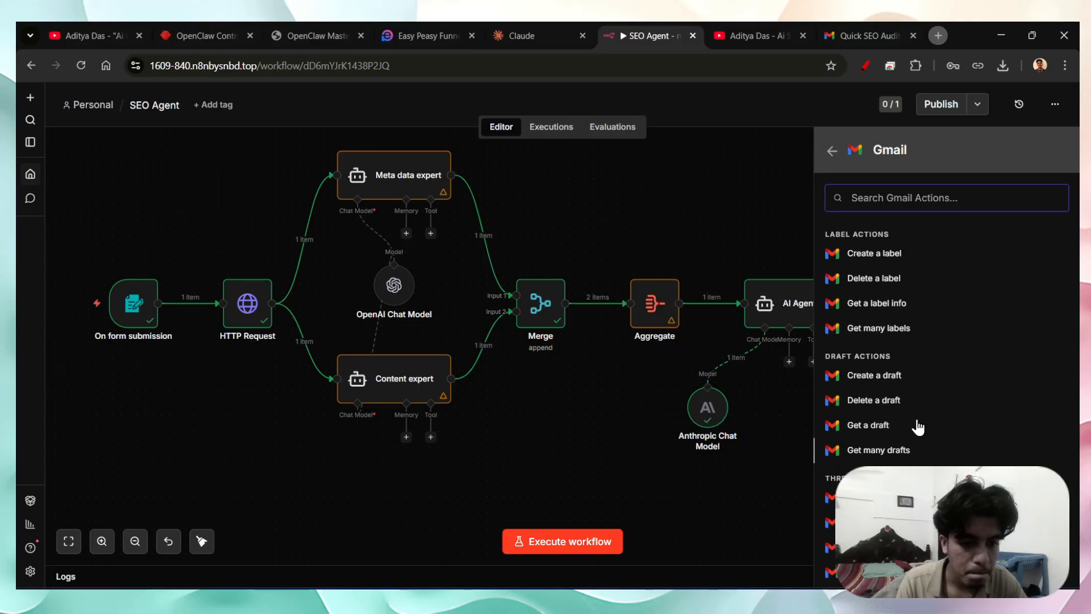
{"action": "scroll", "coordinate": [886, 344], "scroll_direction": "down", "scroll_amount": 3}
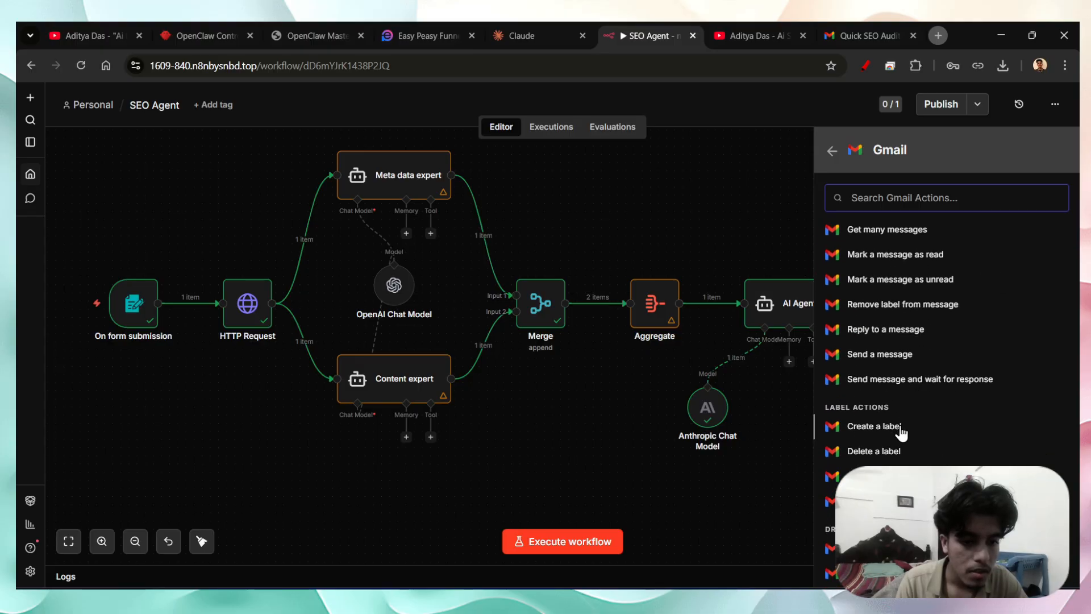
{"action": "left_click", "coordinate": [881, 351]}
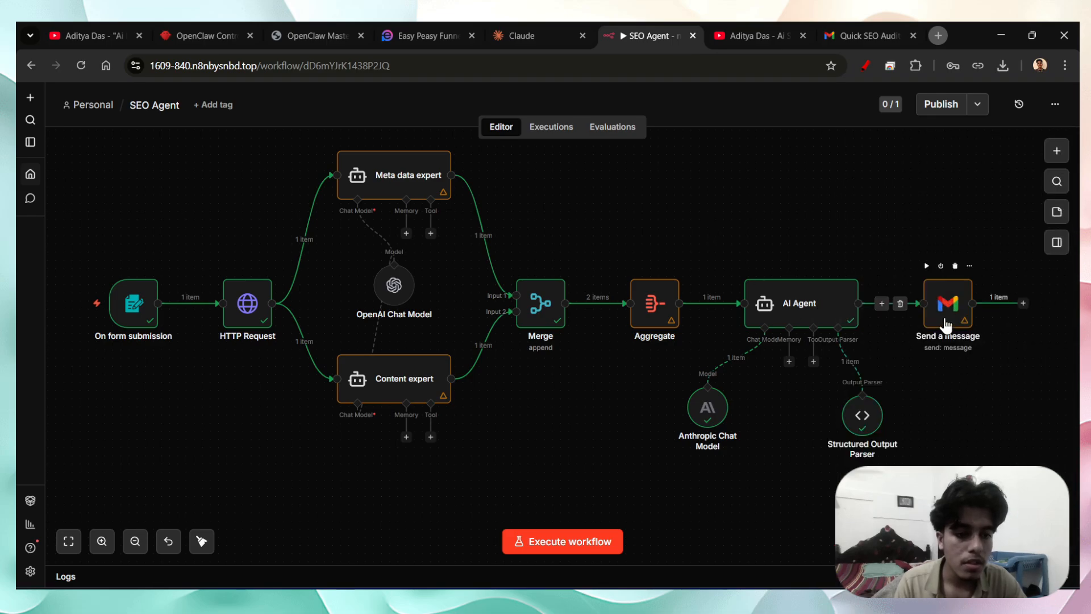
- Open the Send a message node and review its Gmail credential, resource, operation, subject and message parameters
{"action": "double_click", "coordinate": [945, 324]}
{"action": "scroll", "coordinate": [545, 295], "scroll_direction": "down", "scroll_amount": 2}
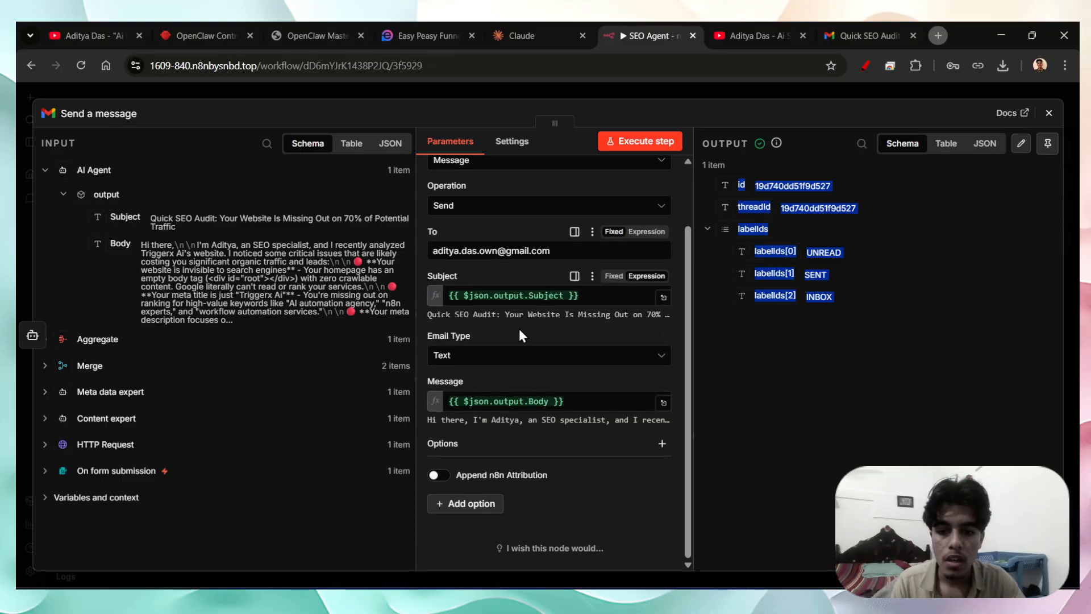
{"action": "scroll", "coordinate": [511, 306], "scroll_direction": "up", "scroll_amount": 2}
{"action": "left_click", "coordinate": [832, 375]}
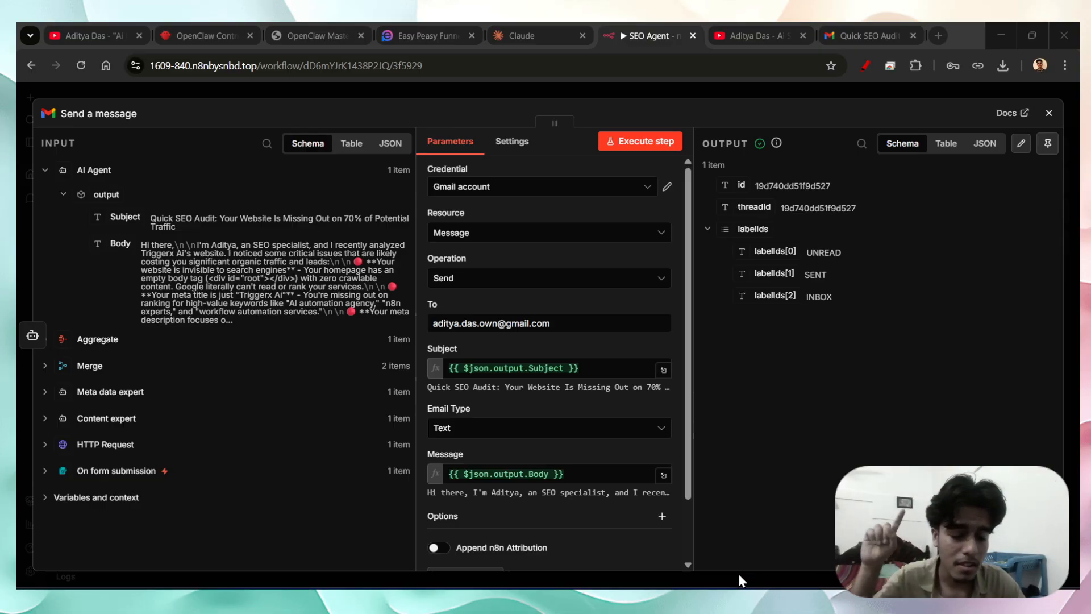
{"action": "mouse_move", "coordinate": [730, 585]}
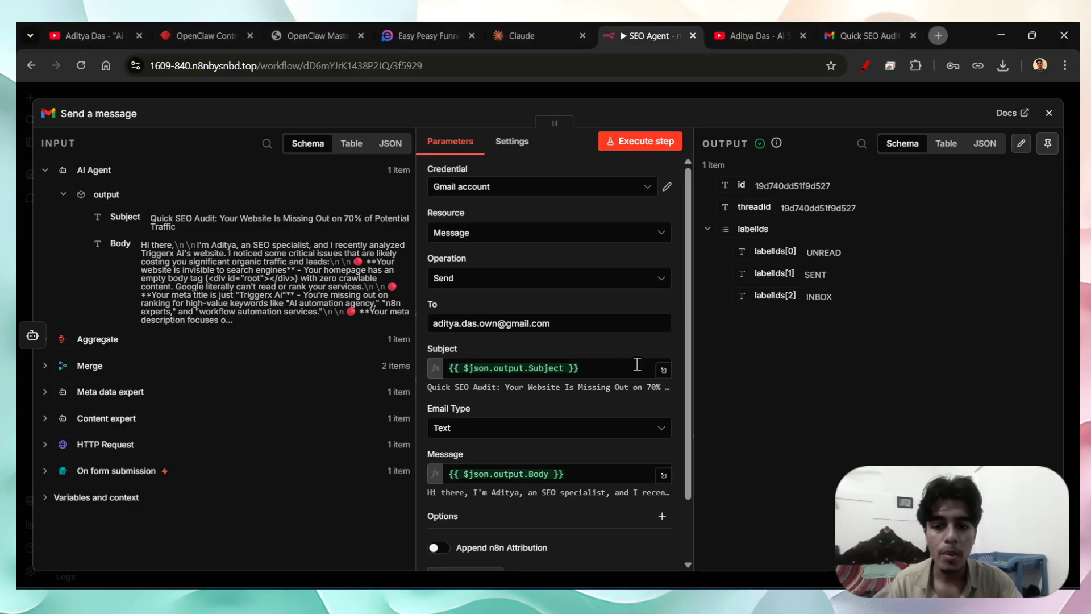
{"action": "scroll", "coordinate": [628, 297], "scroll_direction": "down", "scroll_amount": 1}
{"action": "scroll", "coordinate": [546, 239], "scroll_direction": "up", "scroll_amount": 1}
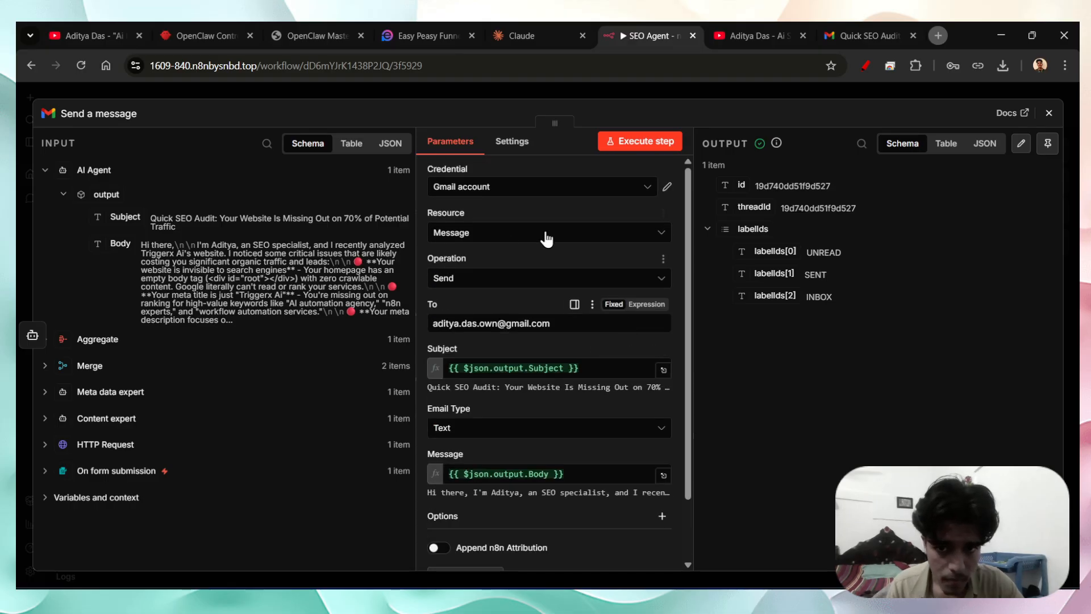
- Check the fixed recipient address in the To field of the Send a message node
{"action": "scroll", "coordinate": [548, 238], "scroll_direction": "down", "scroll_amount": 1}
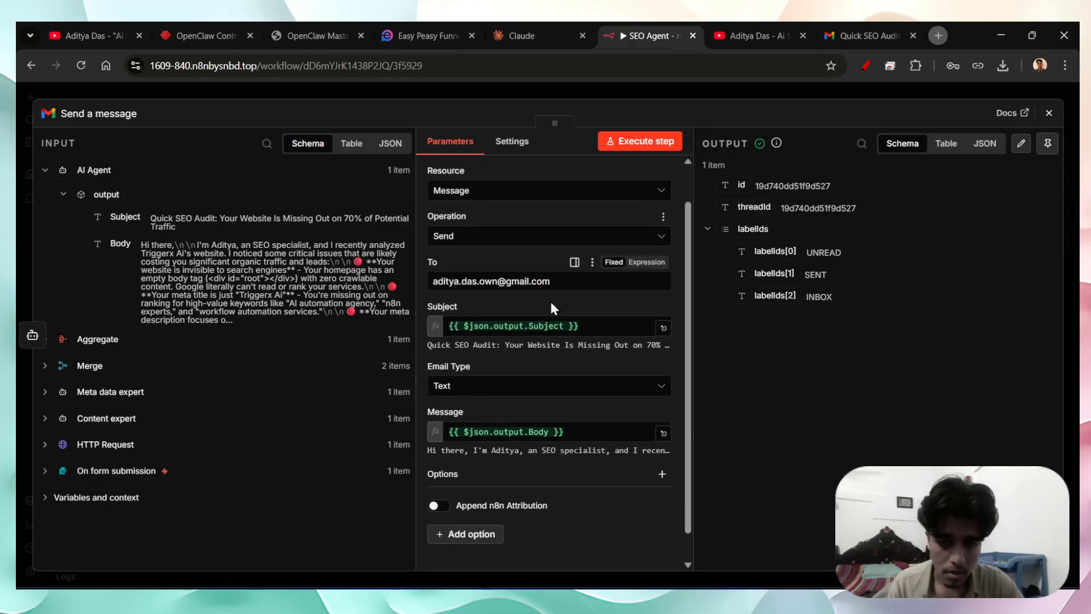
{"action": "left_click_drag", "start_coordinate": [568, 278], "coordinate": [417, 288]}
{"action": "left_click", "coordinate": [576, 279]}
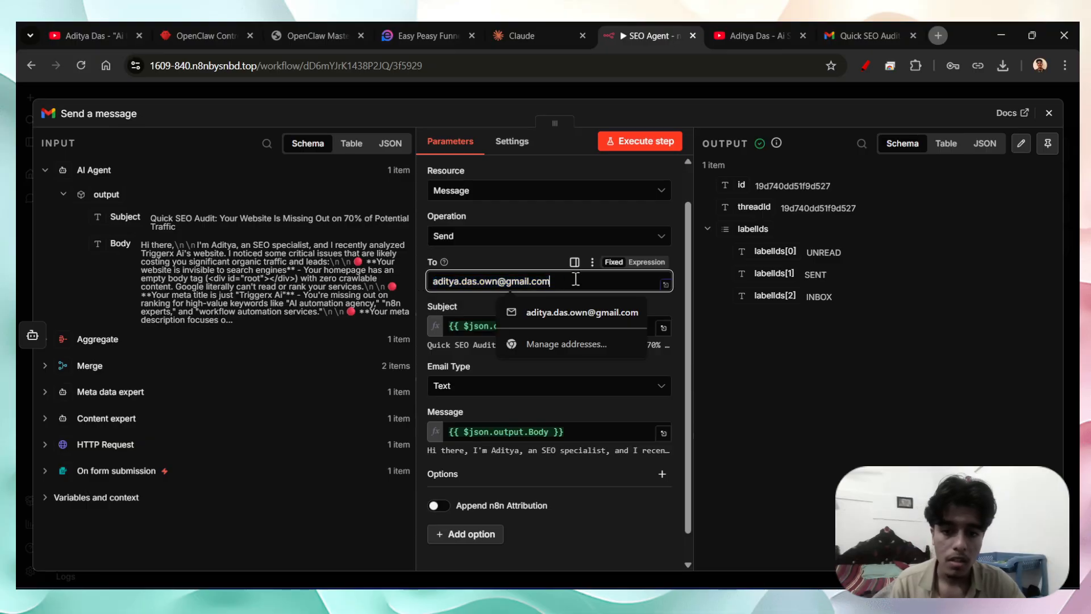
{"action": "left_click", "coordinate": [824, 413]}
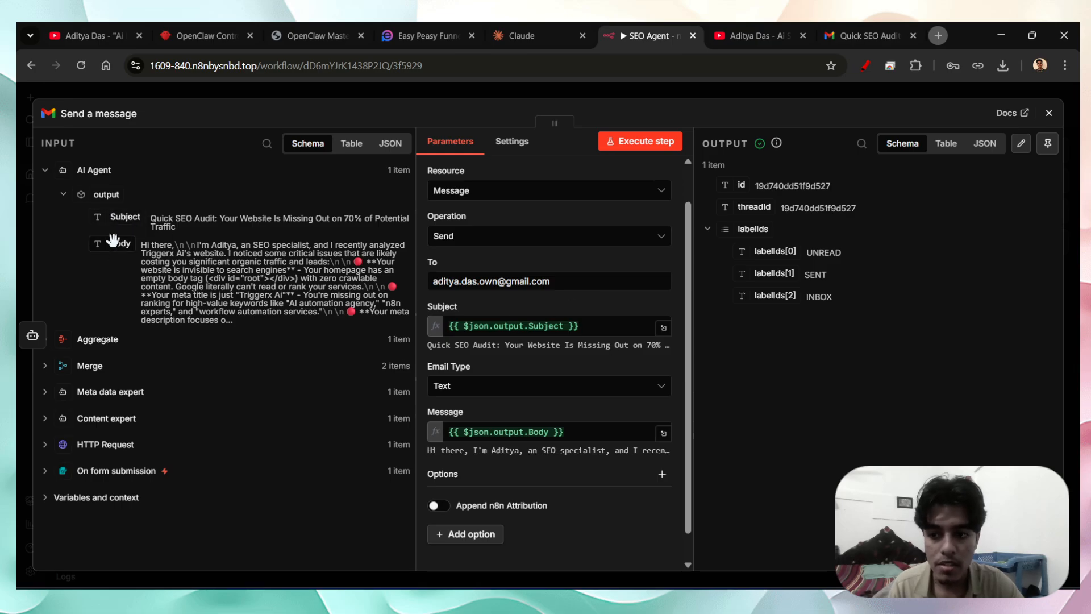
- Check the Subject and Body mappings and the Text email type, and return to the canvas
{"action": "scroll", "coordinate": [579, 423], "scroll_direction": "down", "scroll_amount": 1}
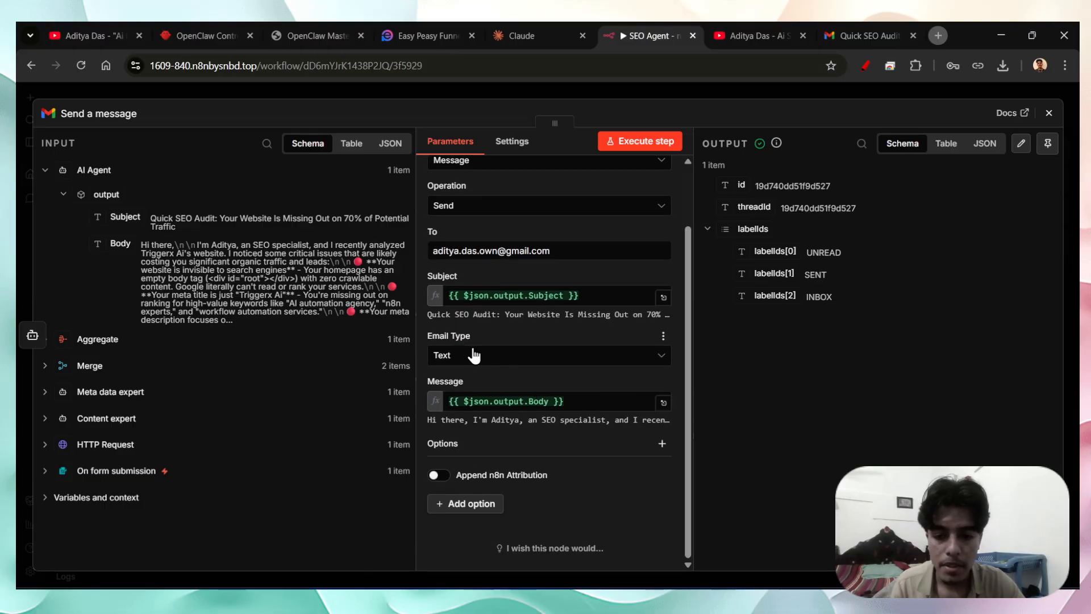
{"action": "left_click", "coordinate": [477, 365]}
{"action": "left_click", "coordinate": [477, 367]}
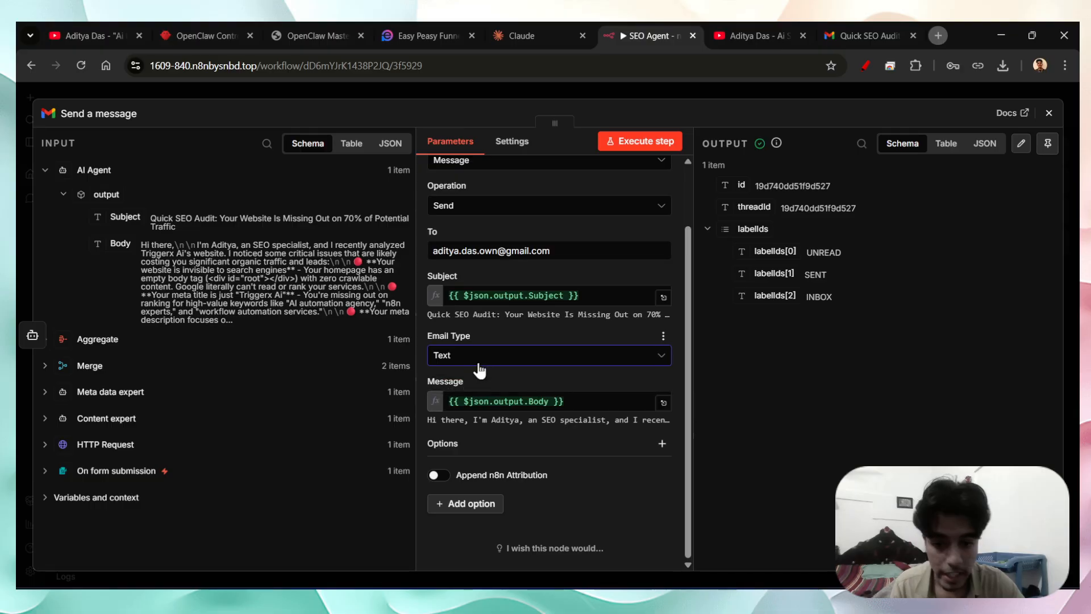
{"action": "left_click", "coordinate": [18, 194]}
{"action": "scroll", "coordinate": [706, 398], "scroll_direction": "up", "scroll_amount": 2}
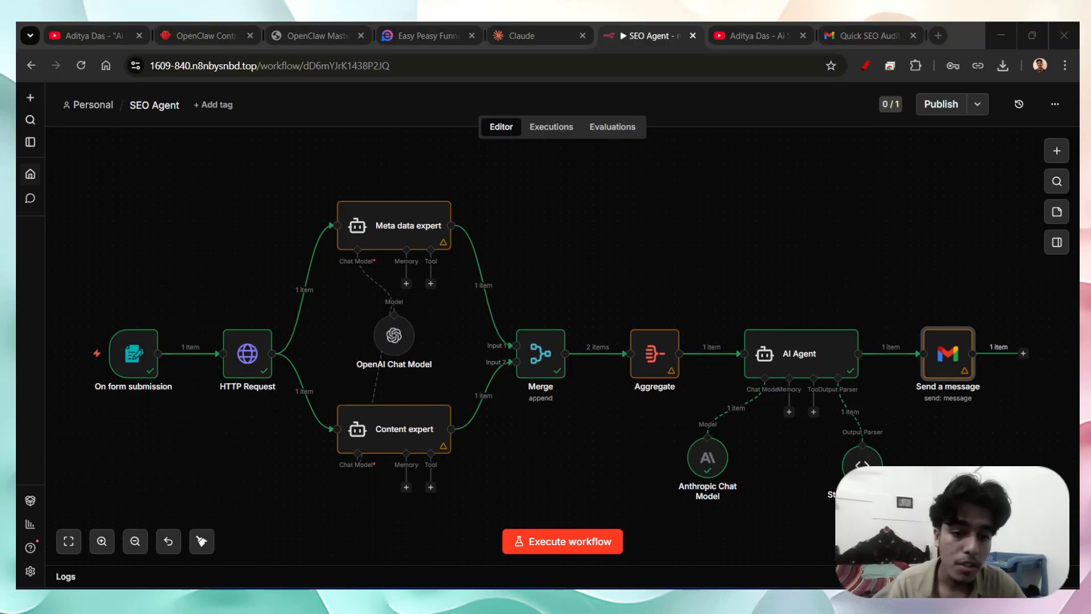
- Open the creator's bookmarked Gumroad store in a new browser tab and check its address
{"action": "left_click", "coordinate": [994, 22]}
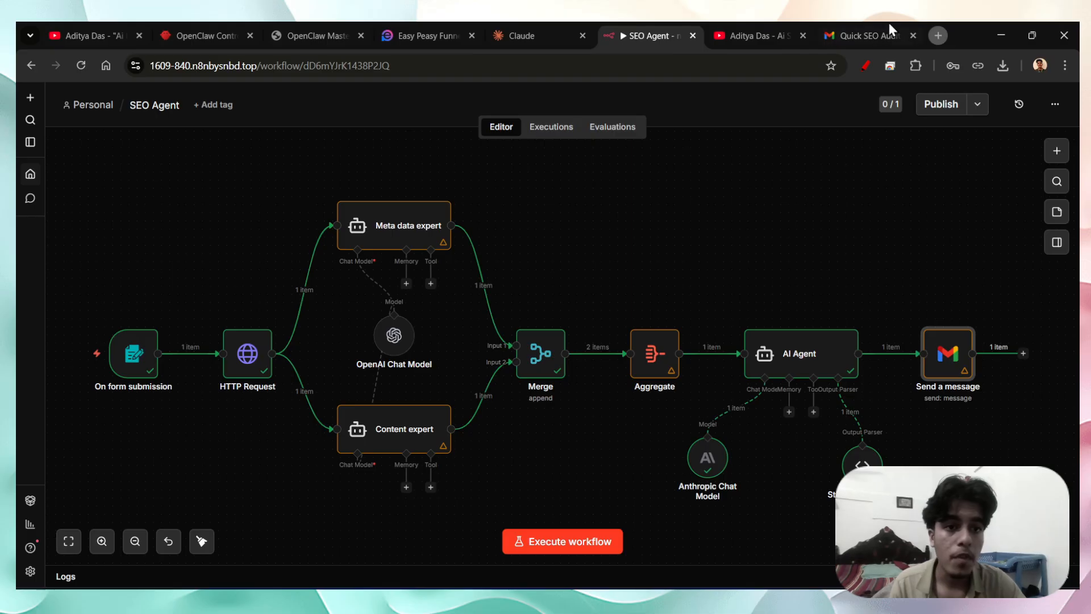
{"action": "left_click", "coordinate": [887, 27]}
{"action": "left_click", "coordinate": [938, 35]}
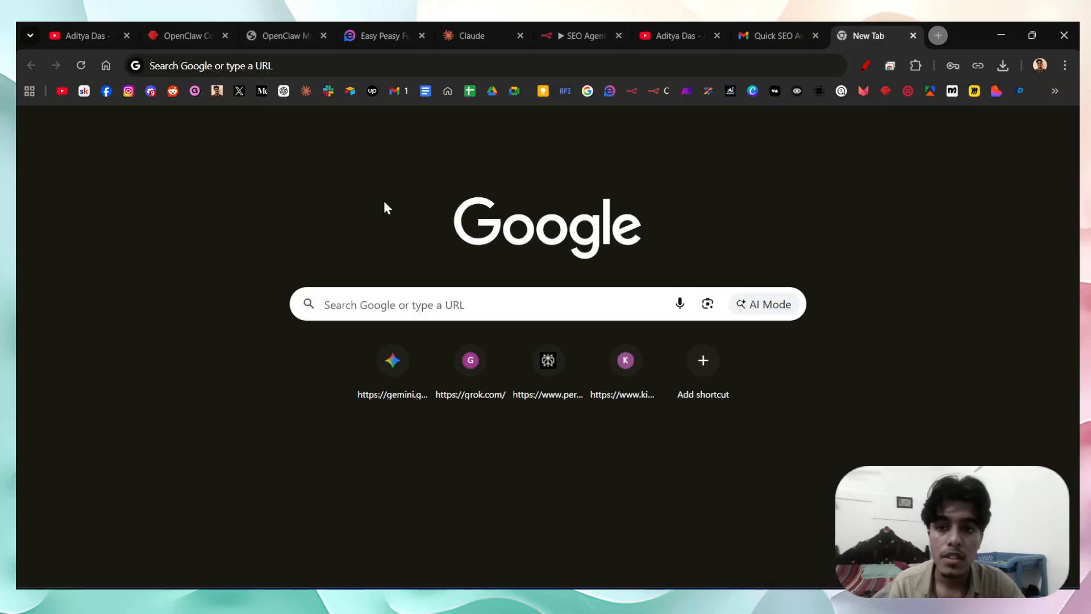
{"action": "left_click", "coordinate": [213, 90]}
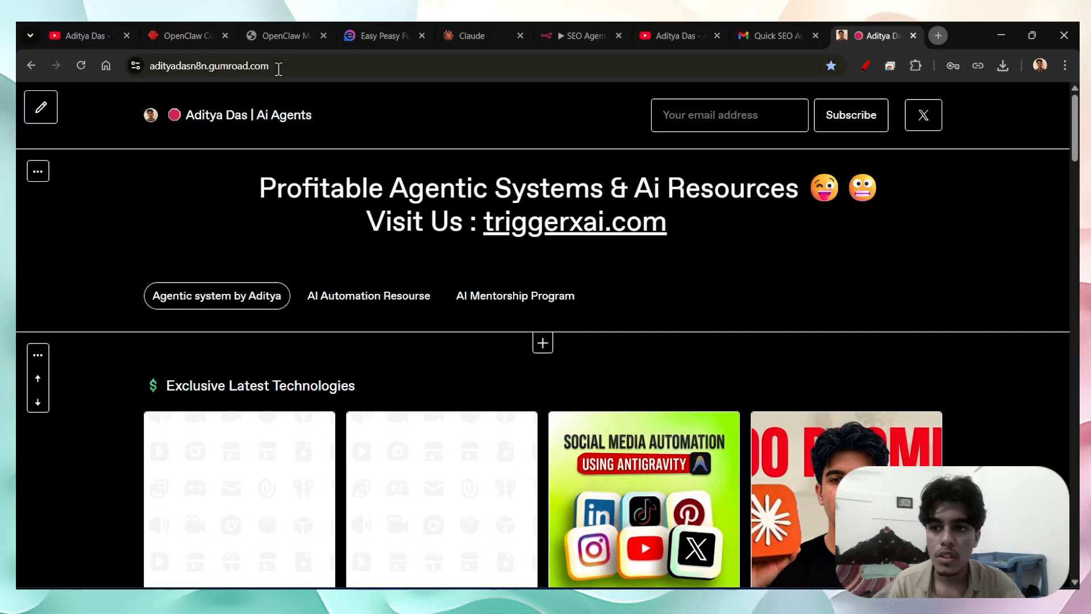
{"action": "left_click", "coordinate": [278, 67]}
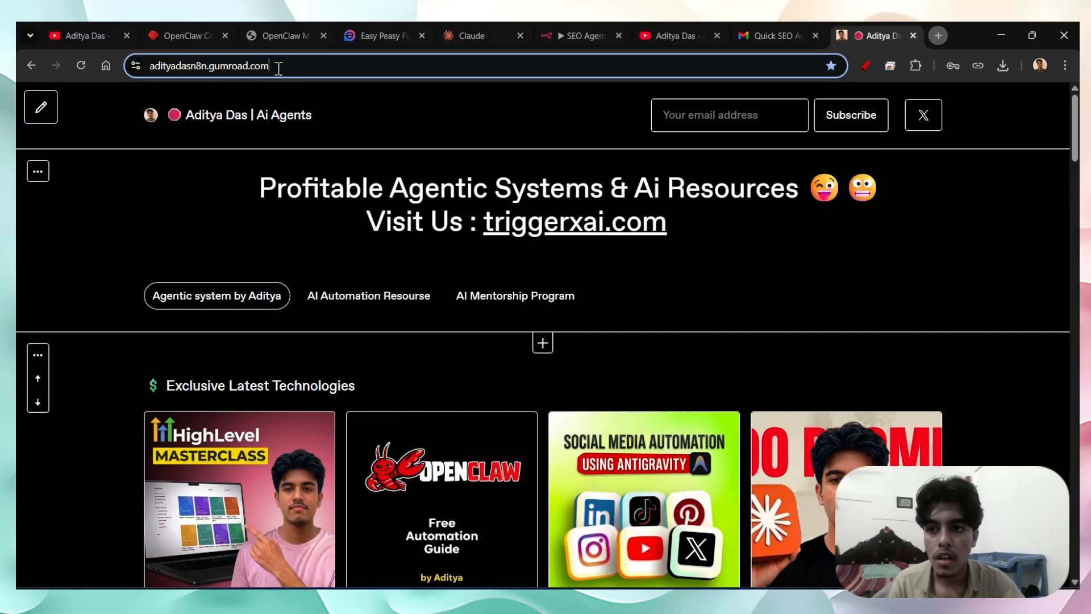
{"action": "left_click", "coordinate": [696, 194]}
- Find the SEO Expert Agent Powered by n8n + Setup Guide product under Others n8n Automation and open it
{"action": "scroll", "coordinate": [858, 297], "scroll_direction": "down", "scroll_amount": 20}
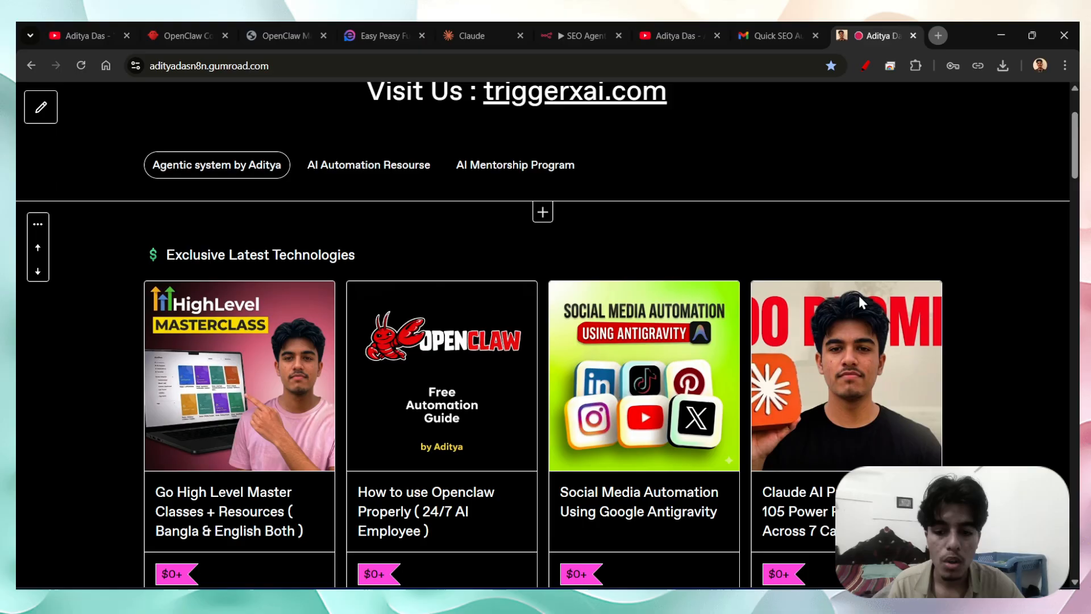
{"action": "scroll", "coordinate": [859, 302], "scroll_direction": "down", "scroll_amount": 20}
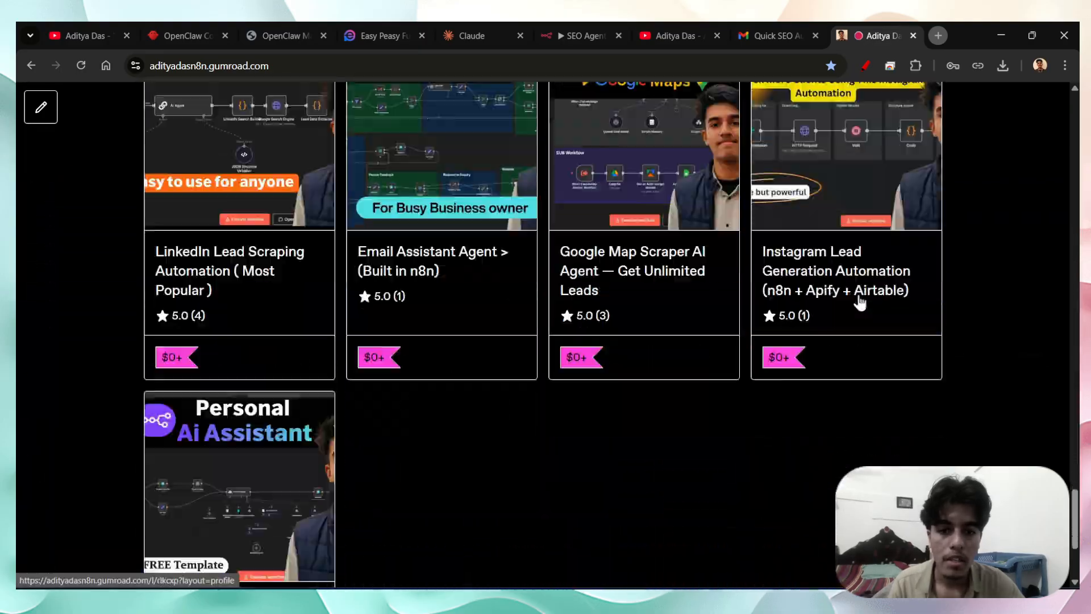
{"action": "scroll", "coordinate": [858, 297], "scroll_direction": "up", "scroll_amount": 18}
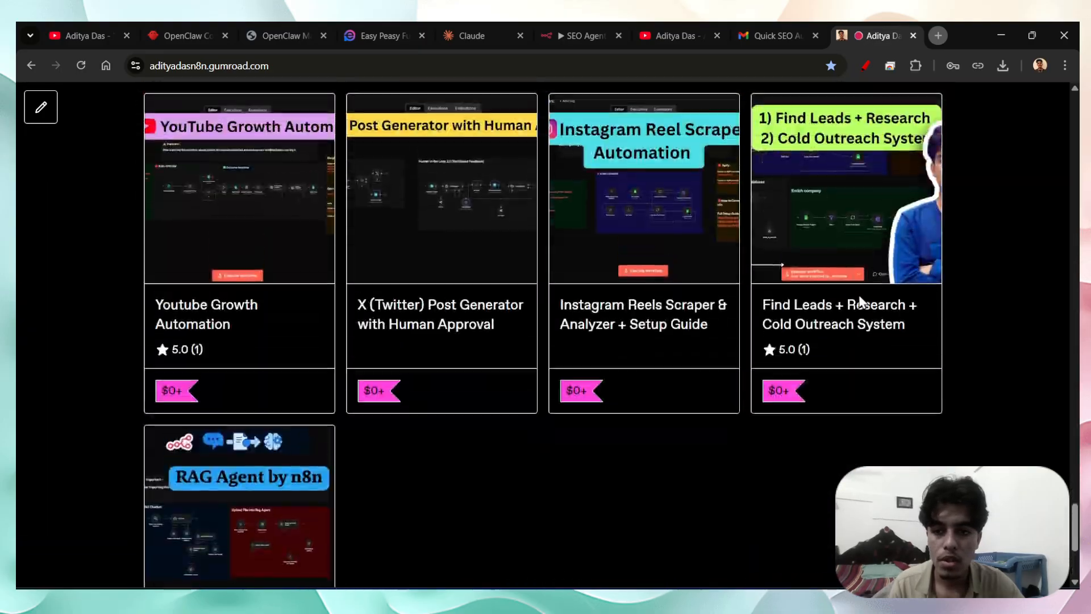
{"action": "scroll", "coordinate": [861, 289], "scroll_direction": "up", "scroll_amount": 7}
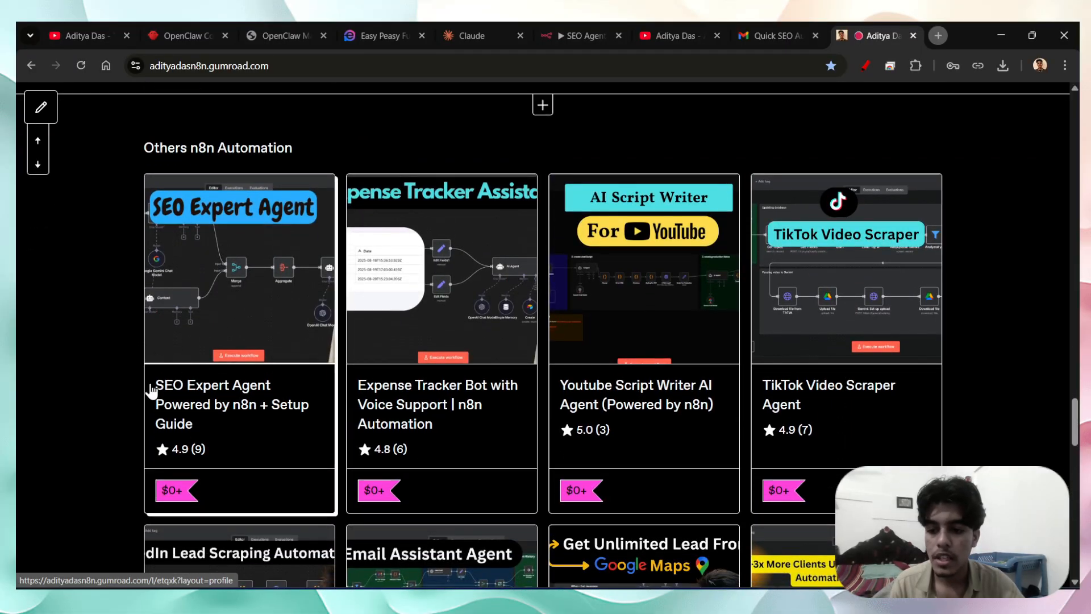
{"action": "left_click", "coordinate": [230, 377]}
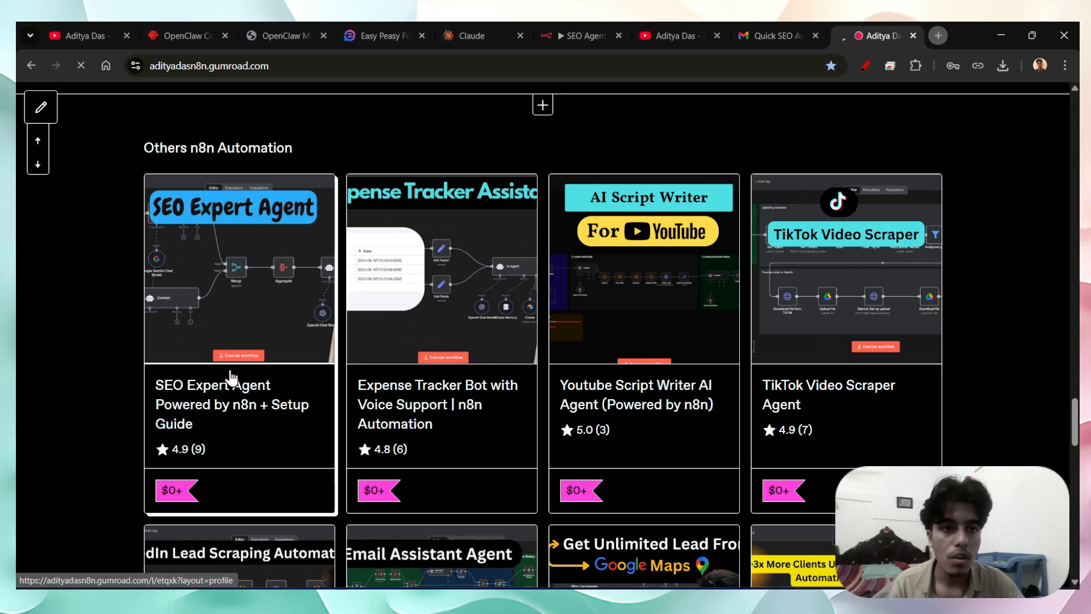
- Name a price of $0 for the SEO Expert Agent template at its Add to cart section
{"action": "scroll", "coordinate": [881, 364], "scroll_direction": "down", "scroll_amount": 4}
{"action": "scroll", "coordinate": [761, 494], "scroll_direction": "up", "scroll_amount": 3}
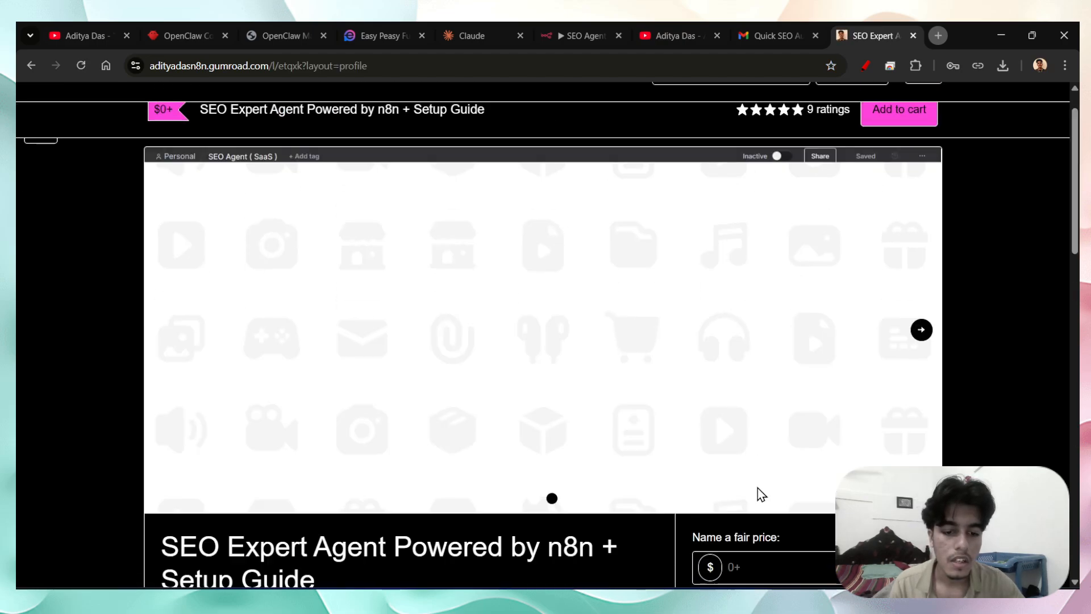
{"action": "scroll", "coordinate": [761, 494], "scroll_direction": "down", "scroll_amount": 3}
{"action": "left_click", "coordinate": [748, 372]}
{"action": "type", "text": "0"}
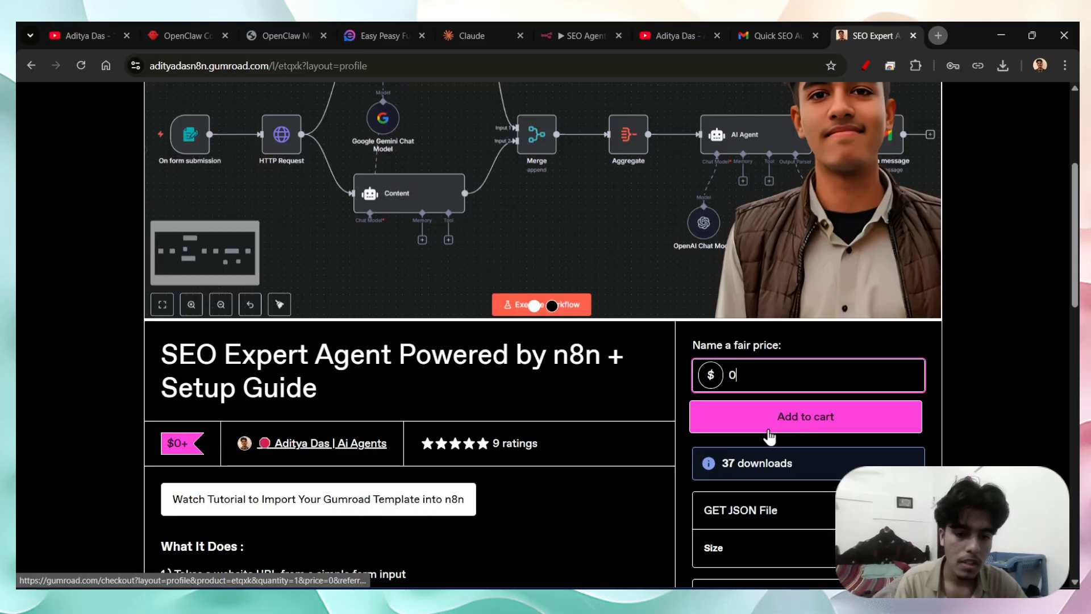
{"action": "left_click", "coordinate": [768, 430]}
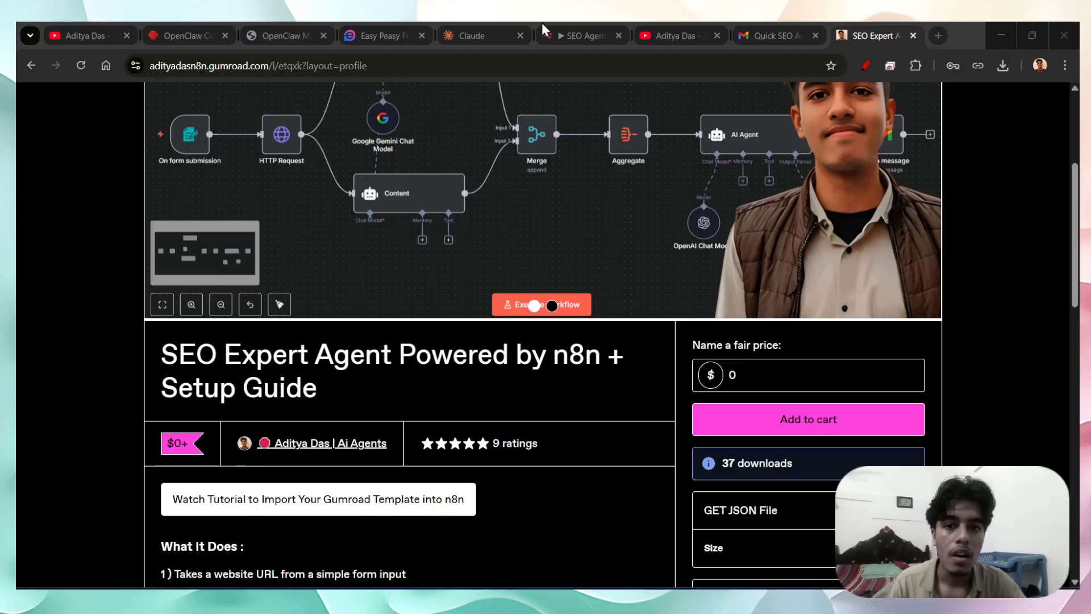
- Switch back to the SEO Agent workflow in n8n
{"action": "left_click", "coordinate": [999, 29]}
{"action": "left_click", "coordinate": [580, 25]}
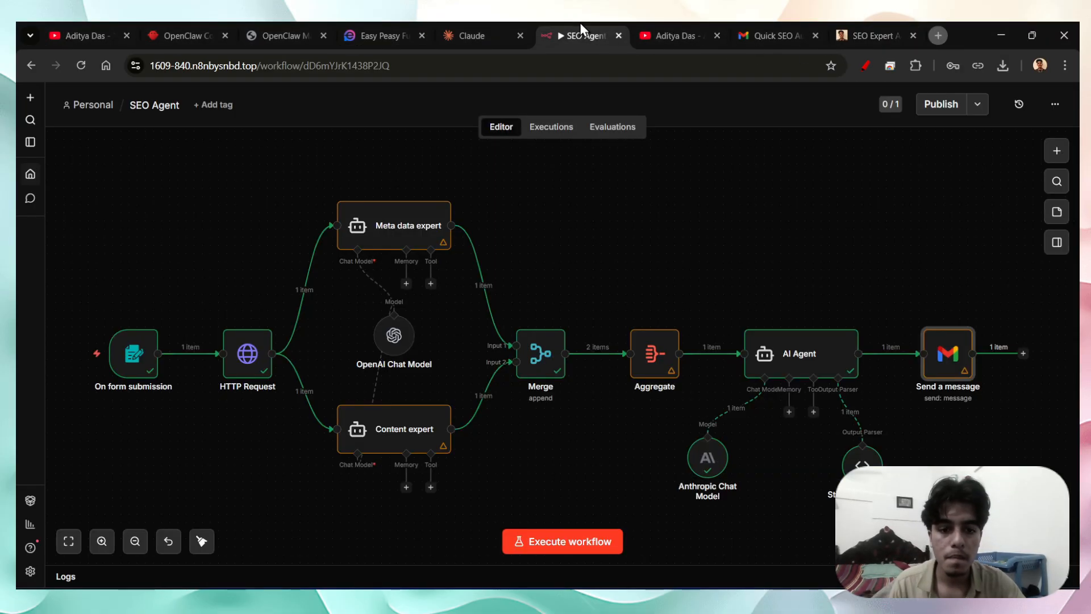
{"action": "left_click", "coordinate": [731, 601]}
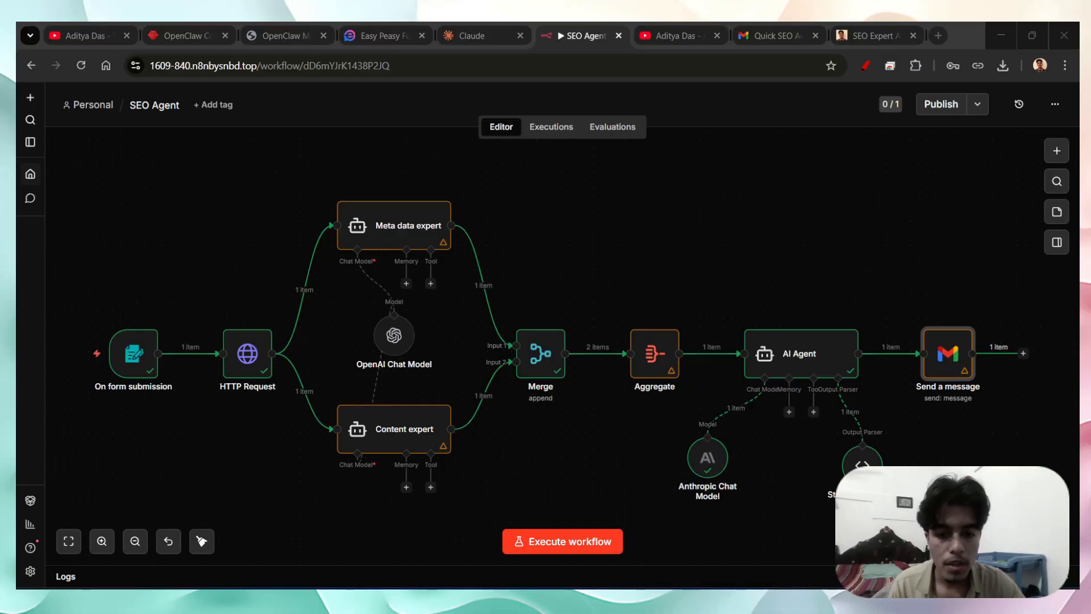